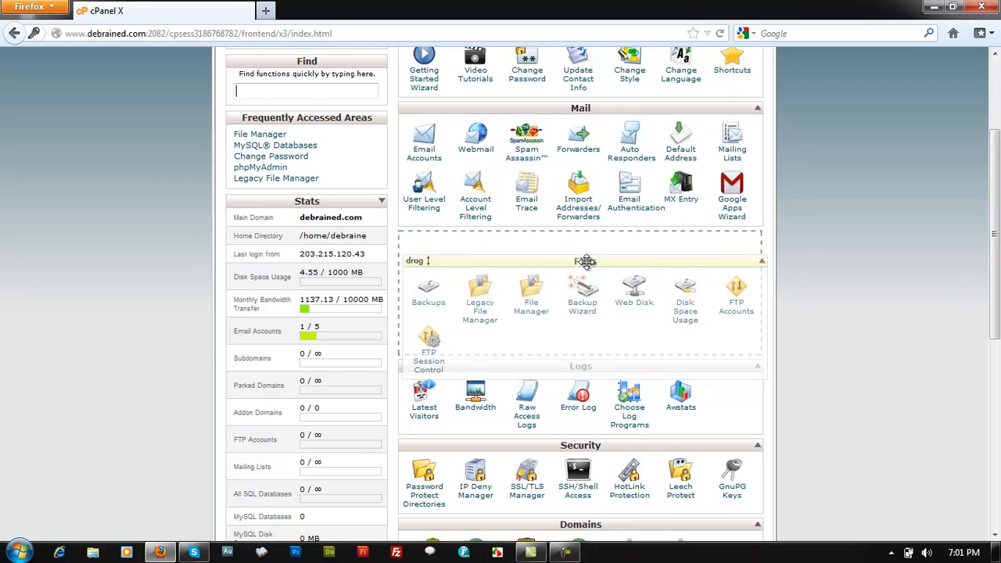
In File Manager, open public_html/images and view noodleboss.jpg in its own tab
click(534, 294)
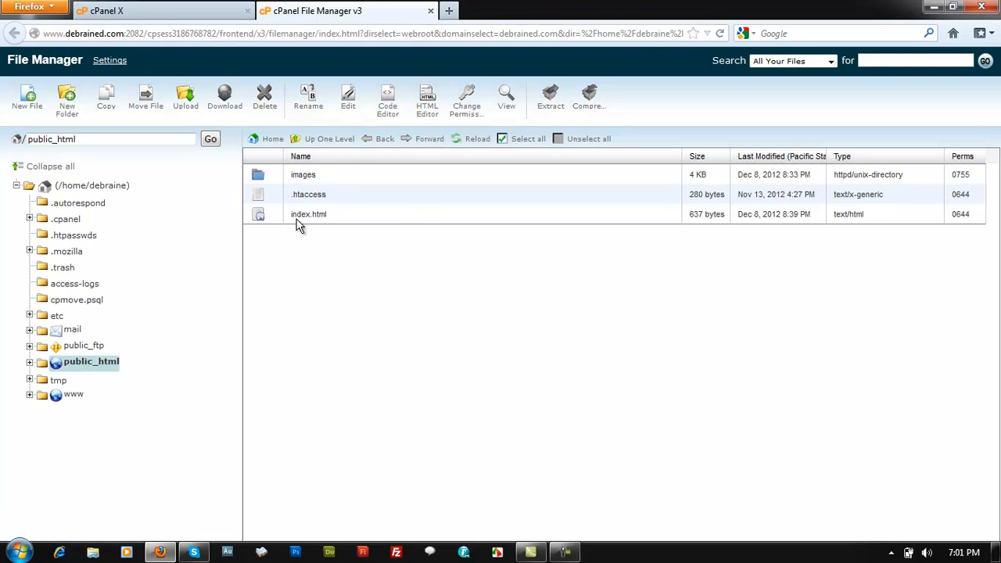
double_click(326, 178)
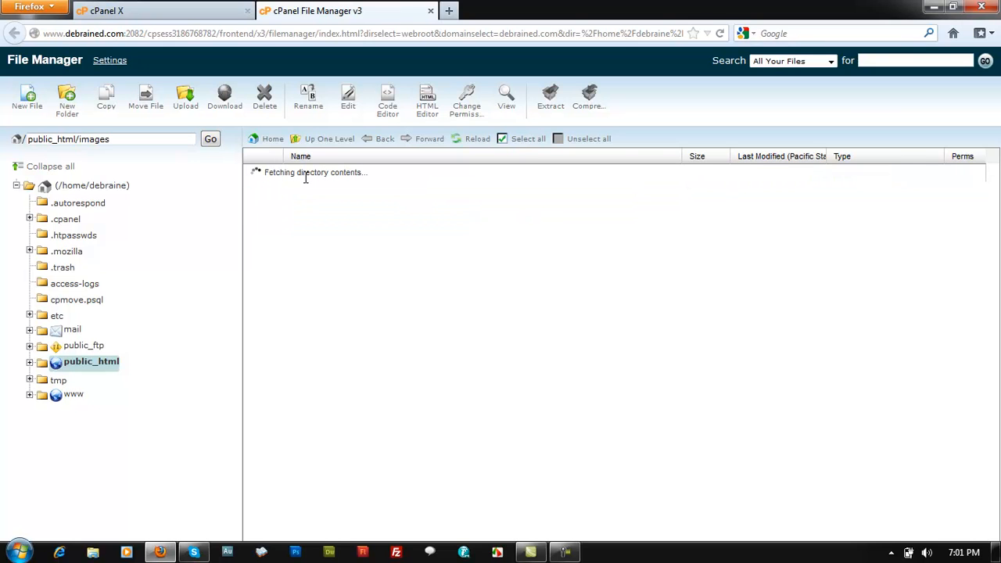
click(325, 175)
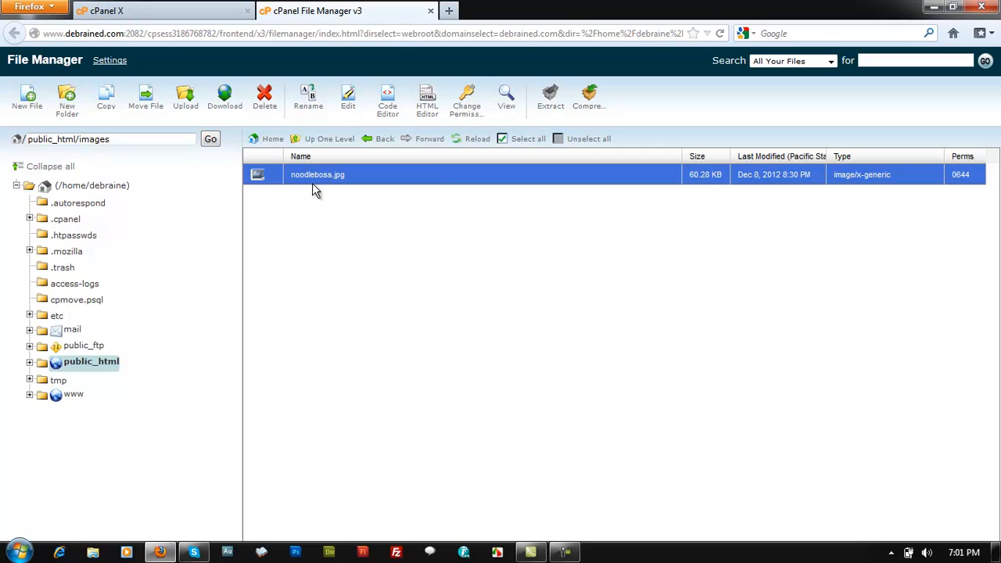
right_click(316, 177)
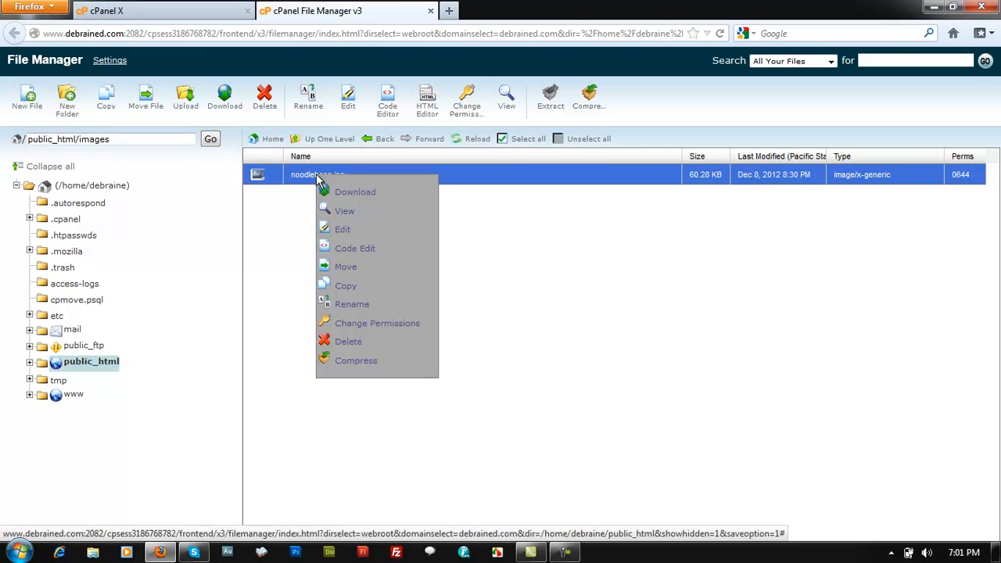
click(342, 213)
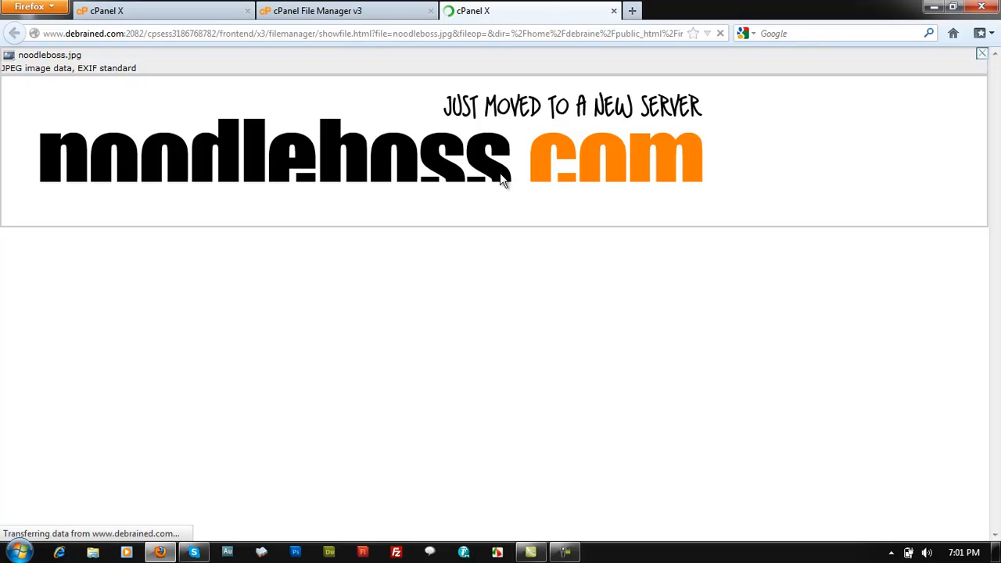
Load debrained.com in a new tab and open its logo image on its own
click(633, 11)
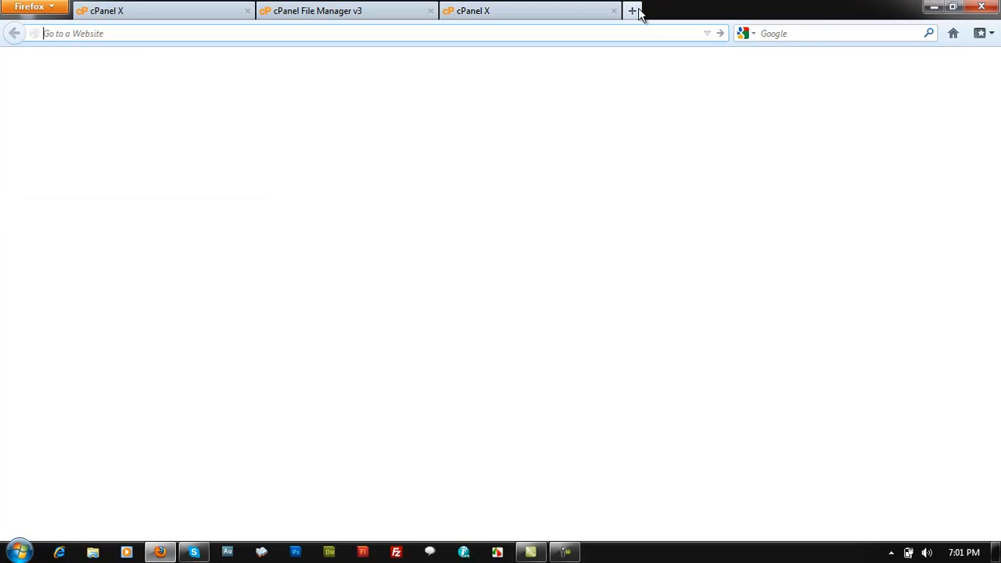
text(debrained.com/)
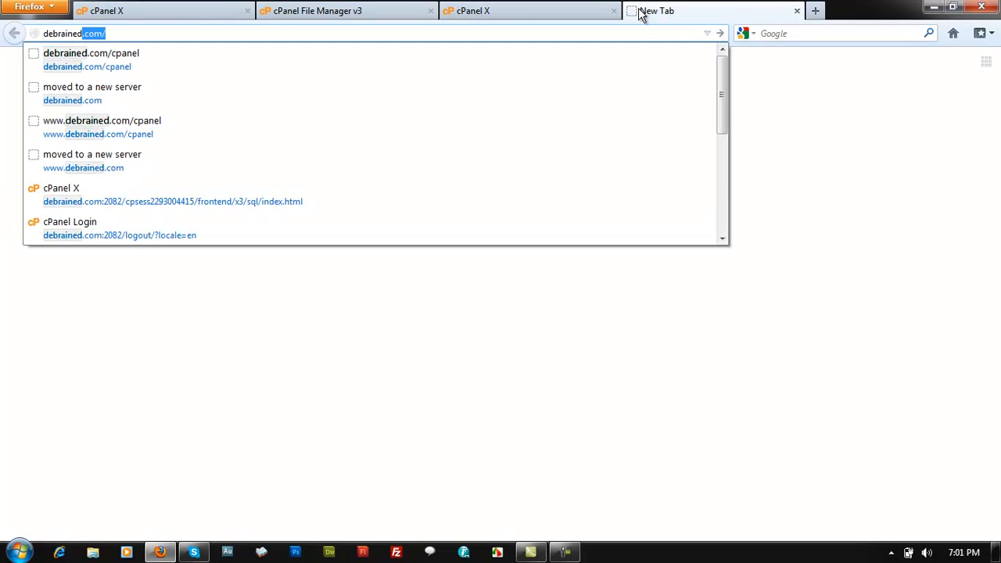
key(Return)
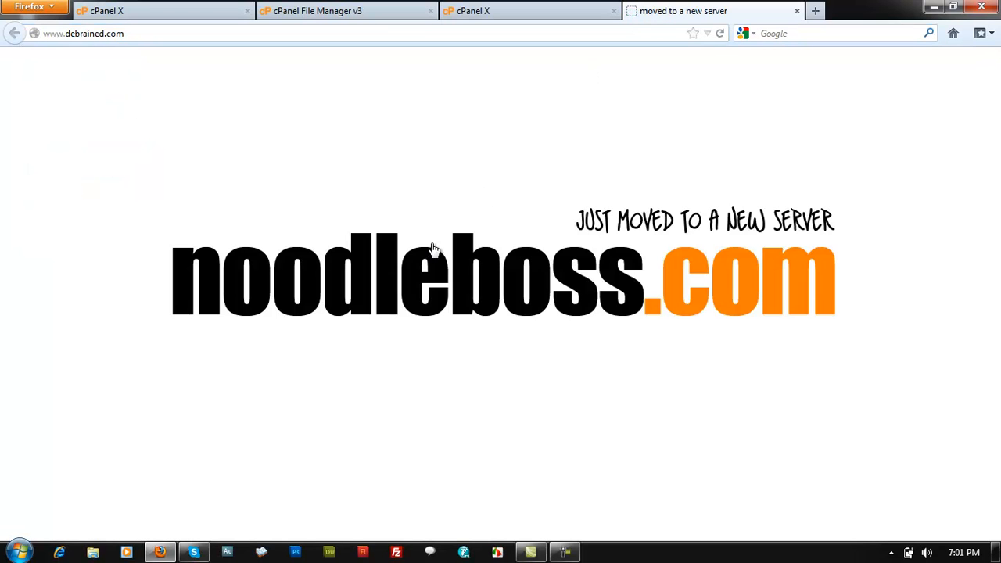
right_click(422, 252)
click(467, 351)
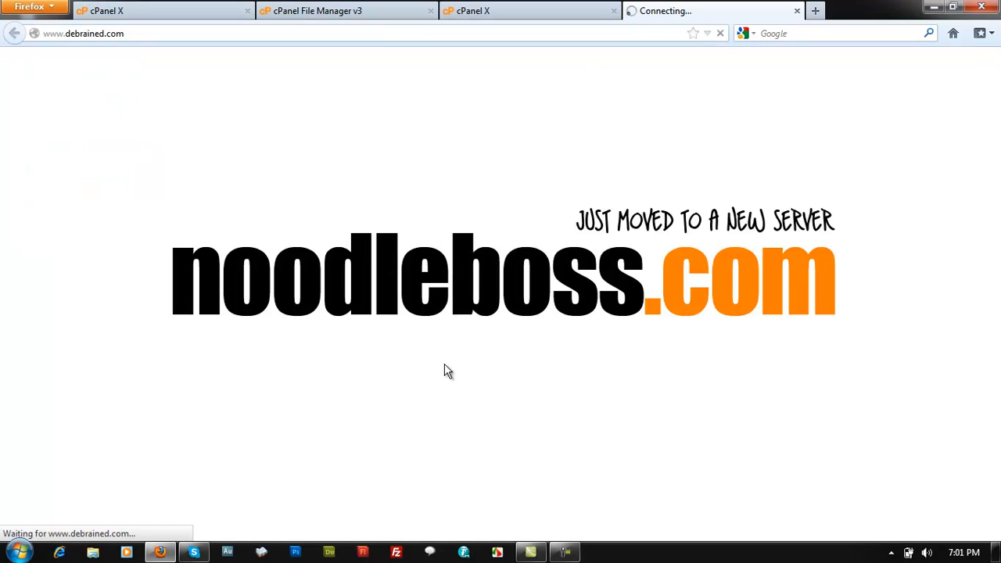
Compare the logo's public URL with the cPanel preview, then close both extra tabs
key(ctrl+shift+Tab)
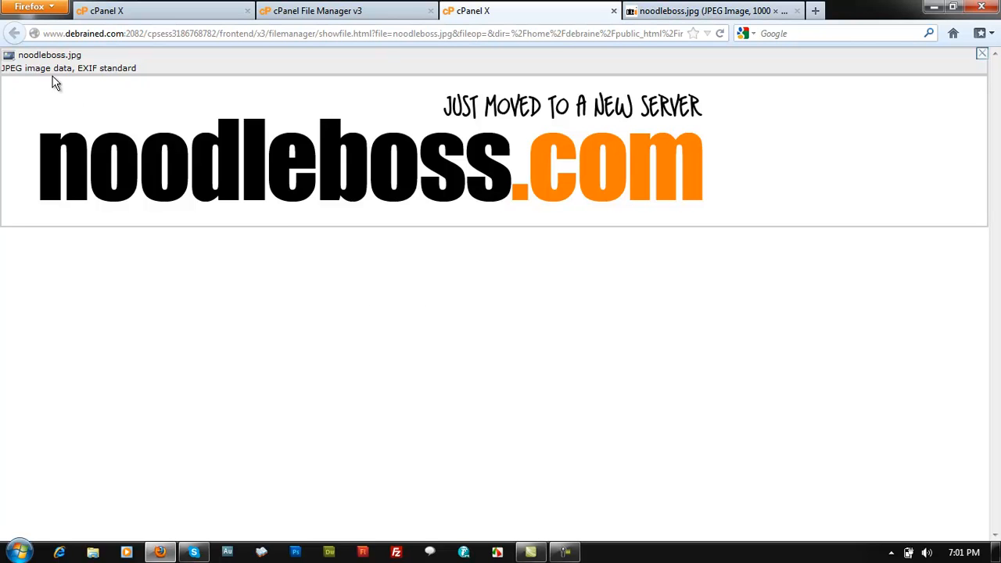
key(ctrl+Tab)
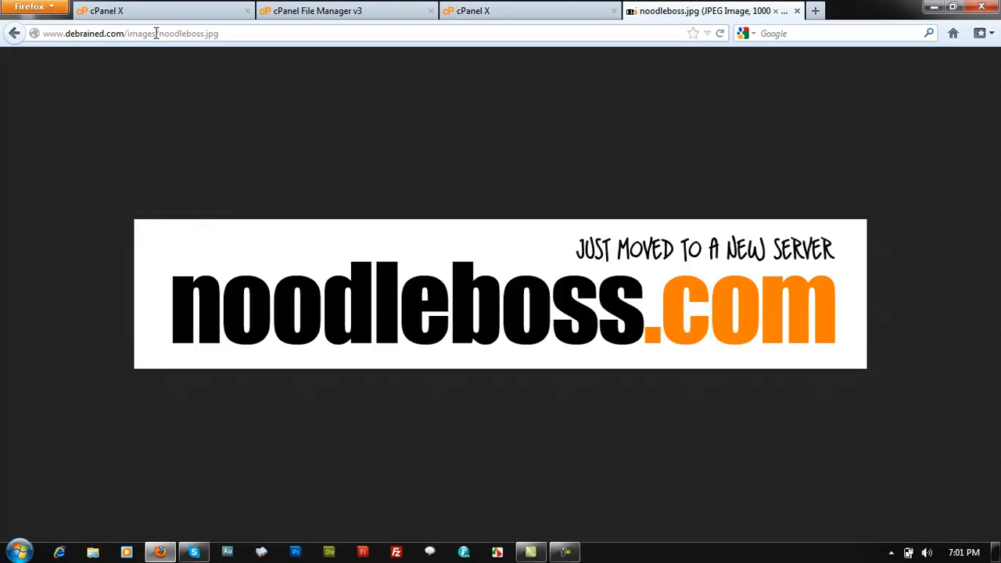
drag(158, 33, 315, 39)
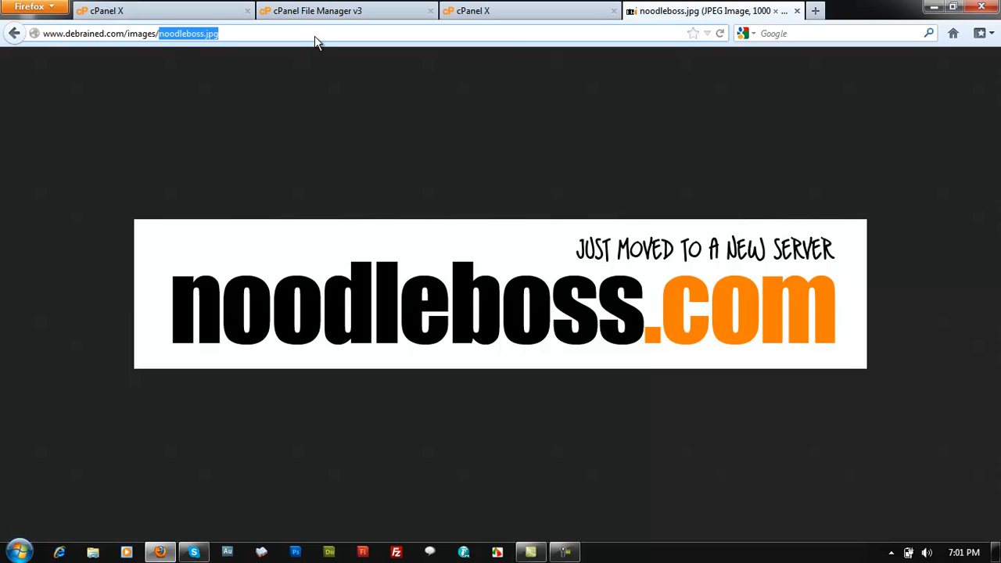
click(797, 10)
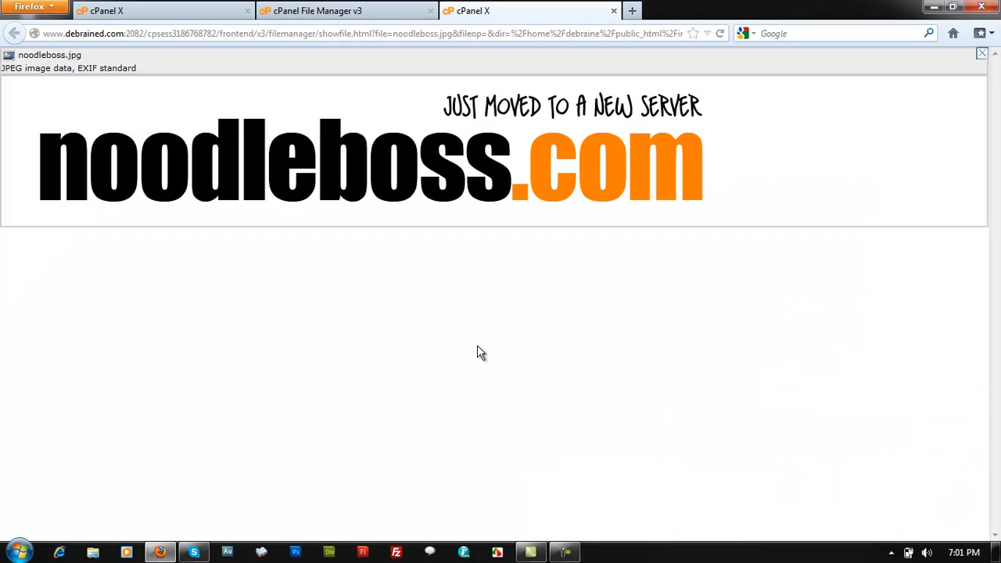
click(613, 10)
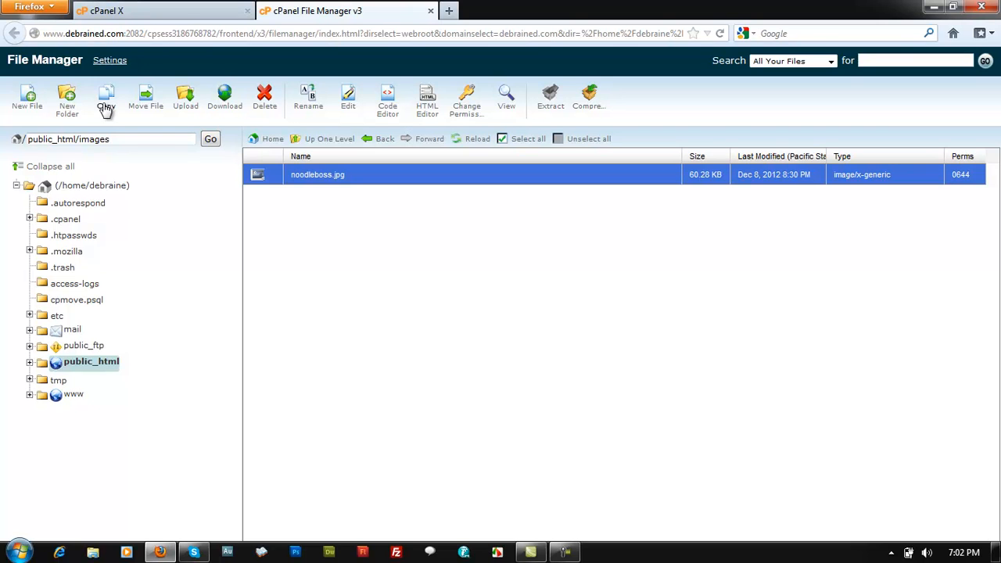
Return to public_html and view index.html's source, then close that tab
click(364, 141)
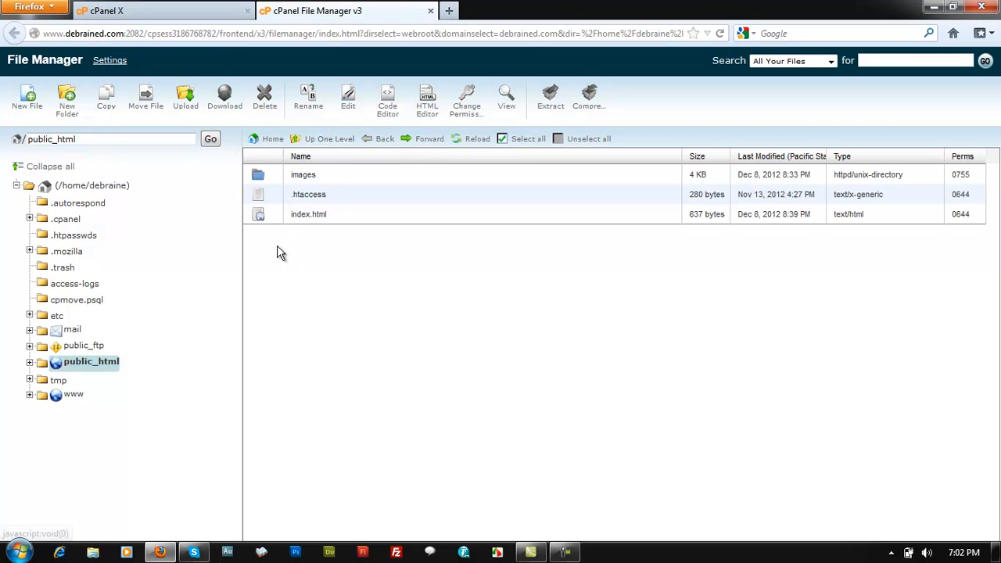
right_click(318, 221)
click(338, 253)
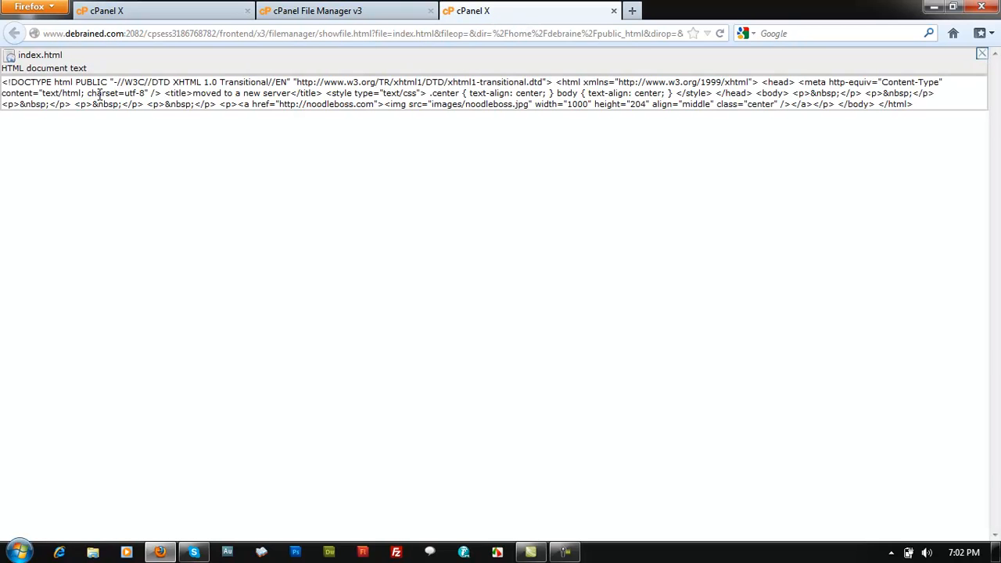
drag(36, 93, 557, 104)
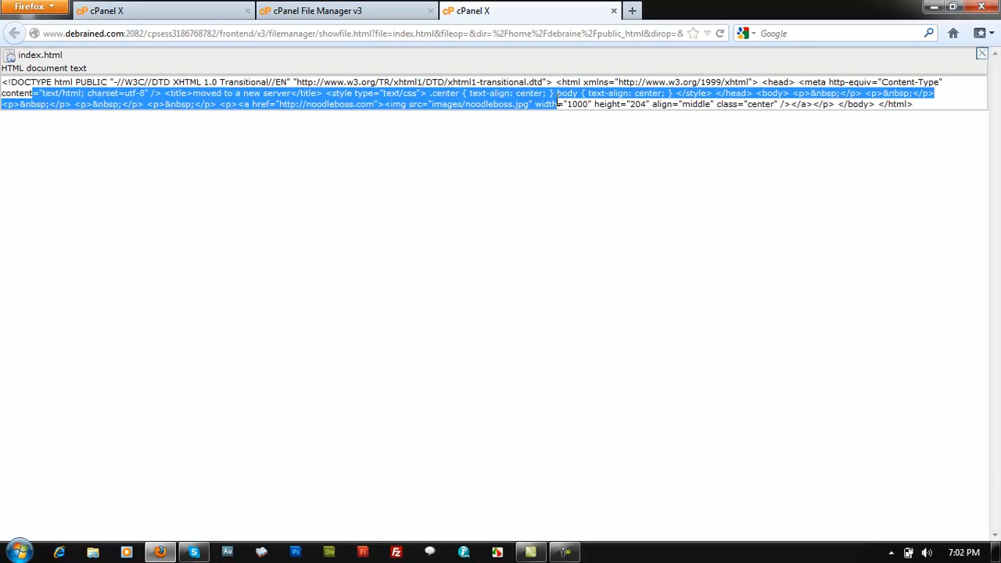
click(614, 10)
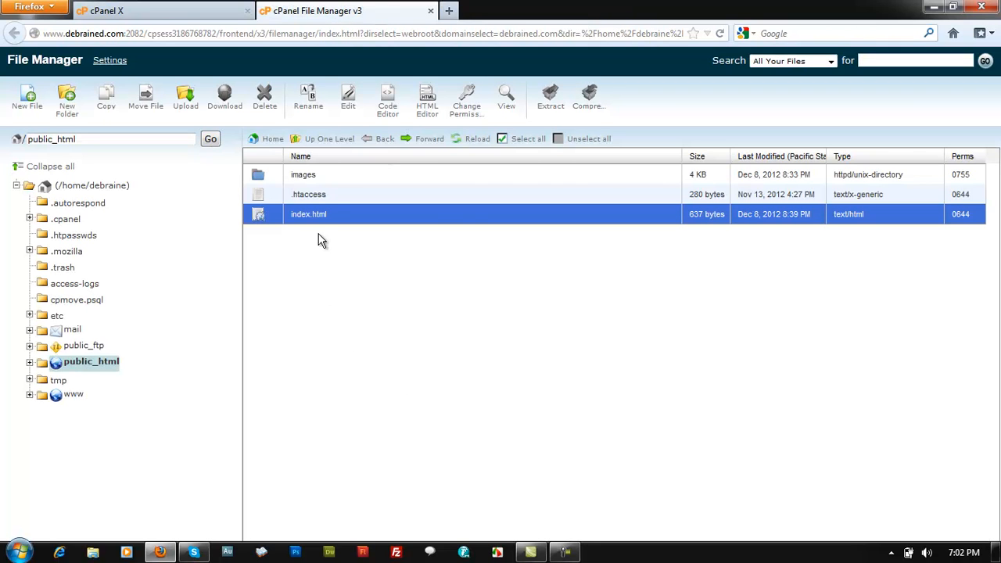
Expand public_html in the File Manager folder tree
click(335, 211)
click(335, 222)
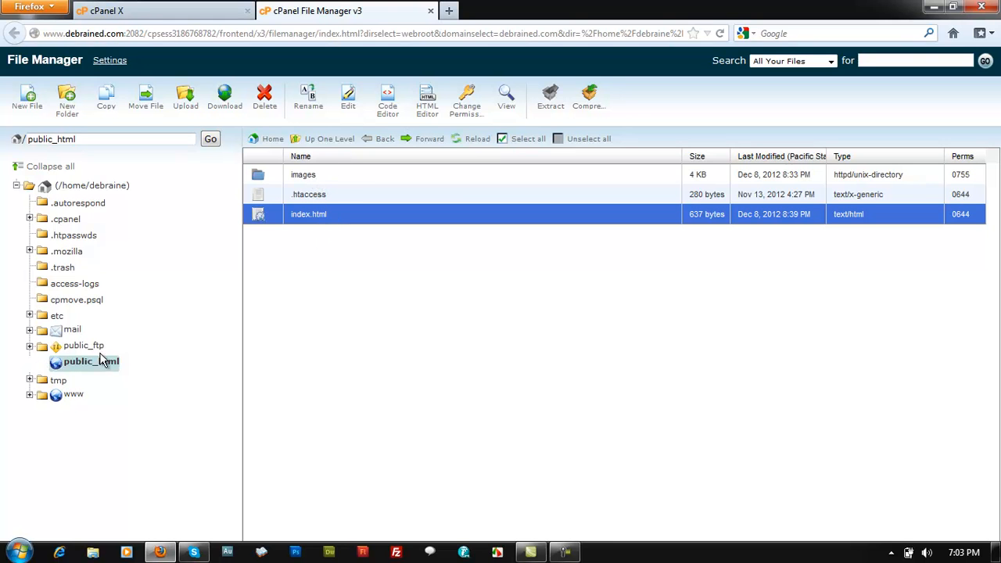
click(30, 363)
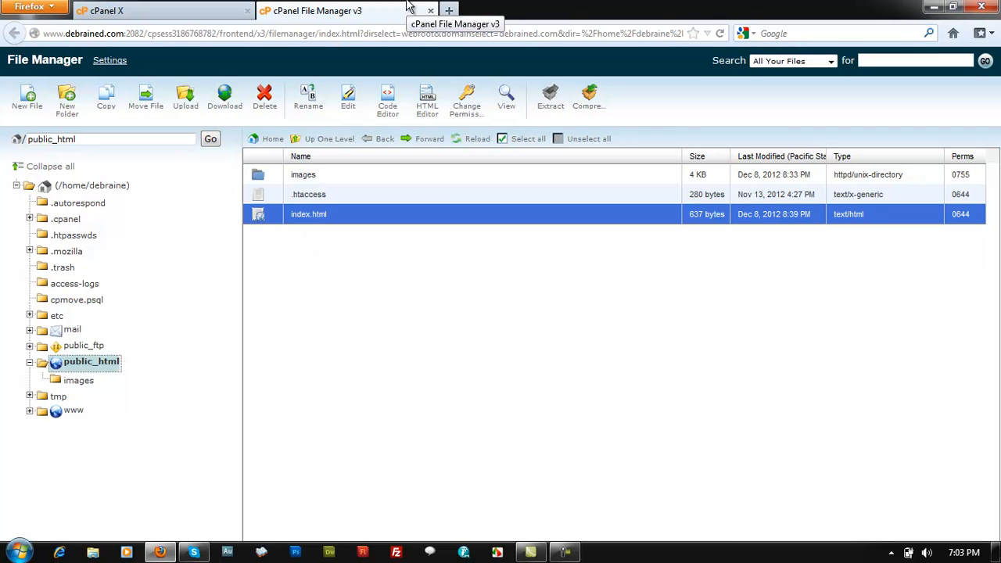
Add a blank browser tab and go back to the cPanel File Manager v3 tab
click(451, 10)
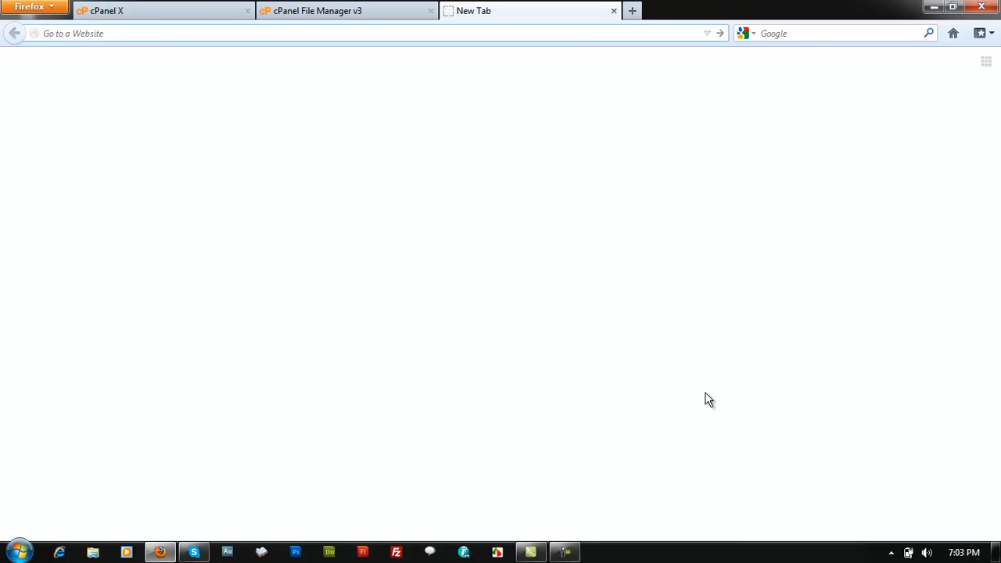
click(258, 10)
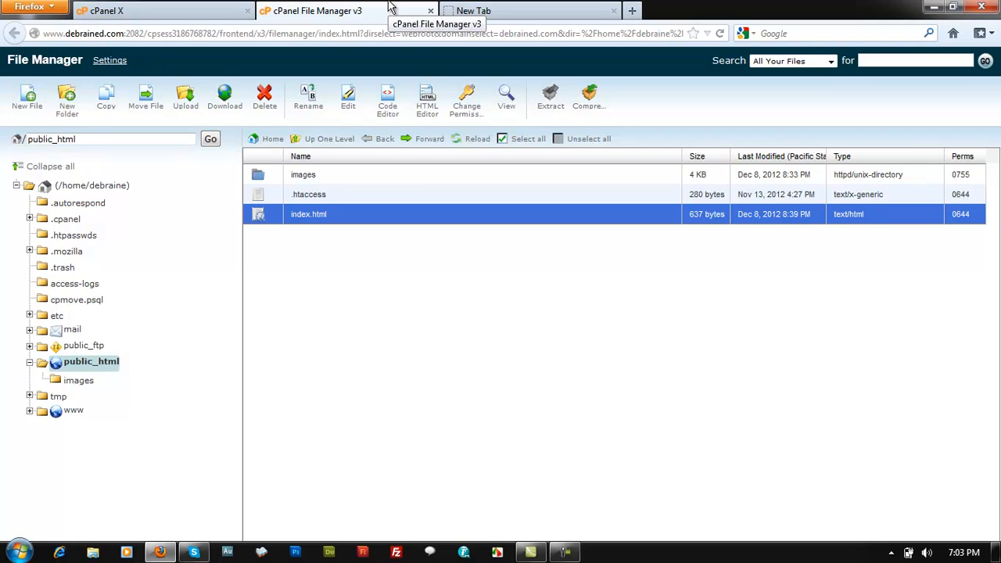
Select all three items in public_html: images, .htaccess and index.html
click(303, 175)
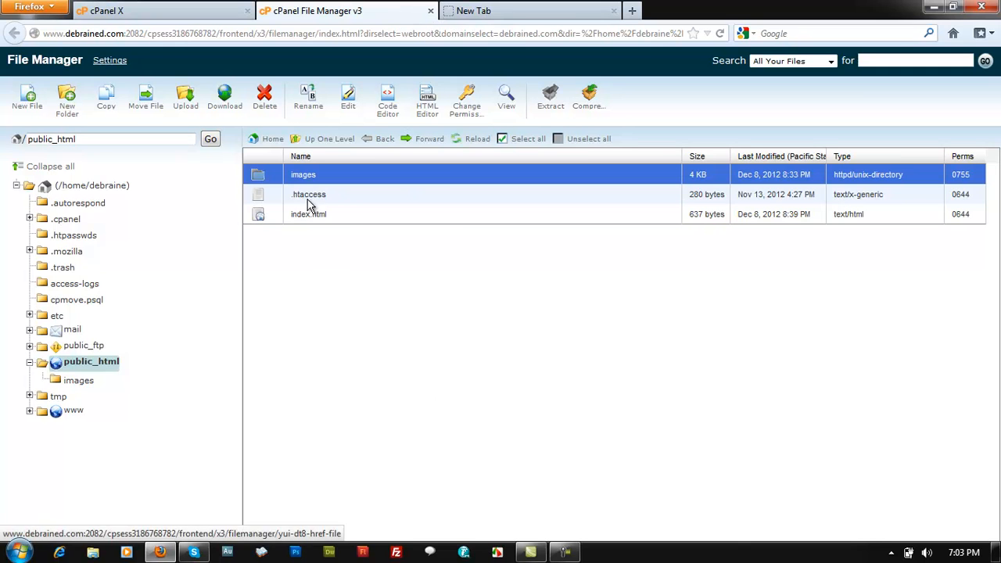
click(524, 139)
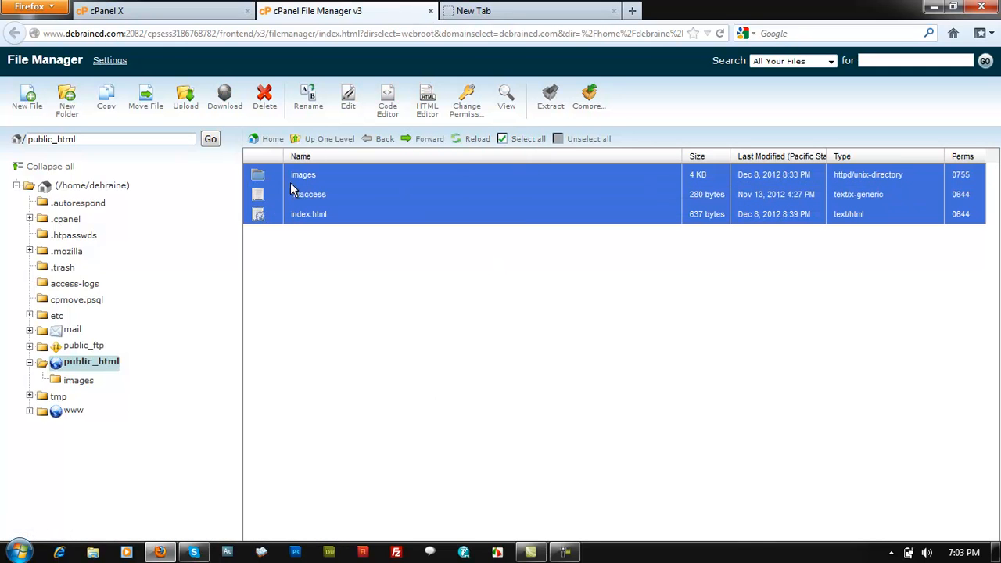
click(591, 139)
click(516, 139)
Compress the selected files into a zip archive named my-site-back-up.zip
right_click(351, 174)
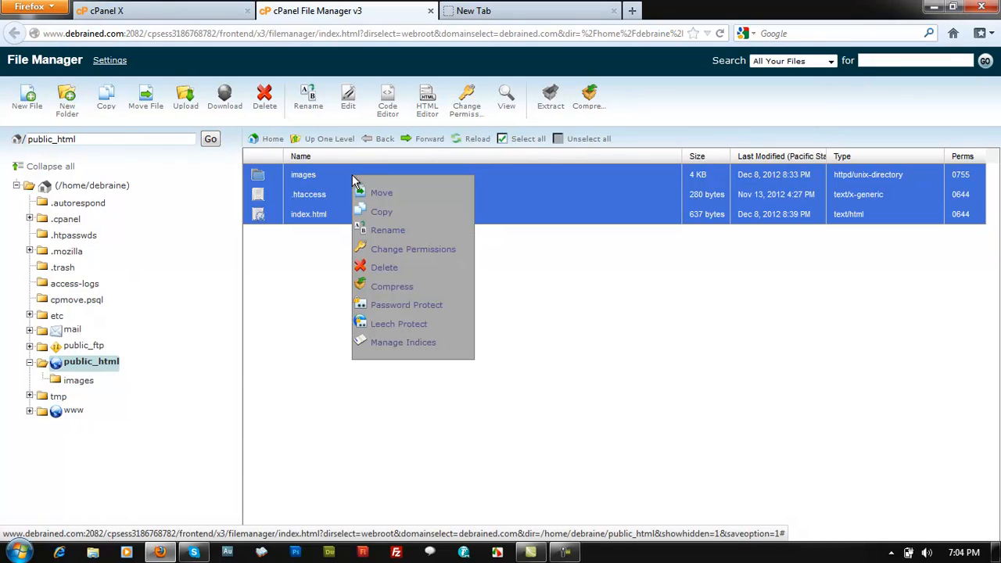
click(390, 288)
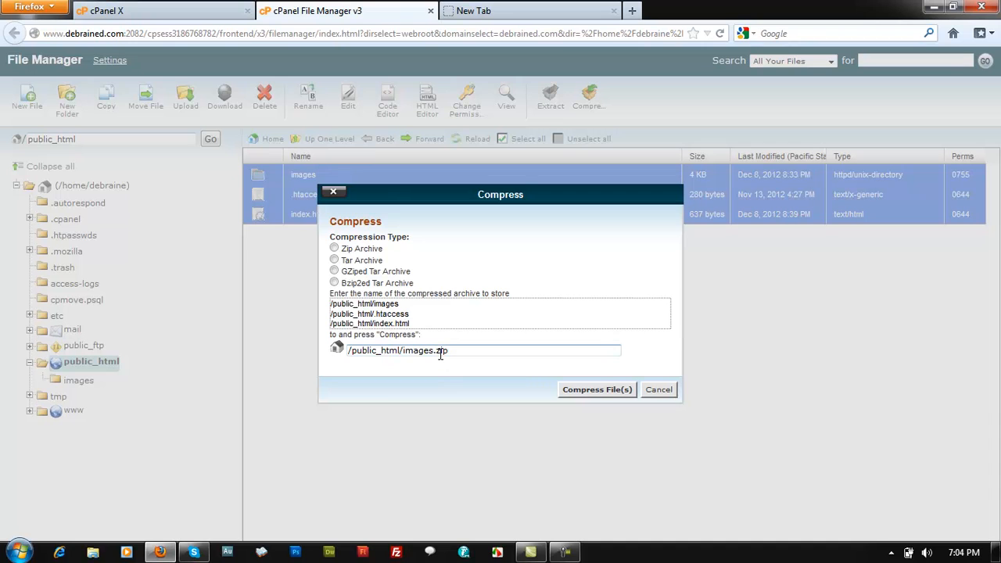
drag(432, 351, 401, 352)
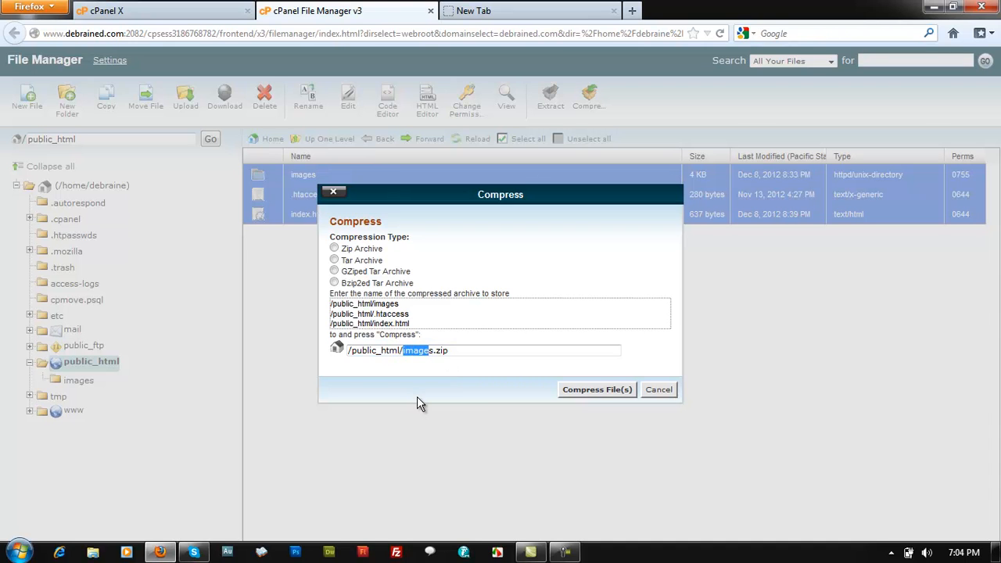
text(my-site-back-up)
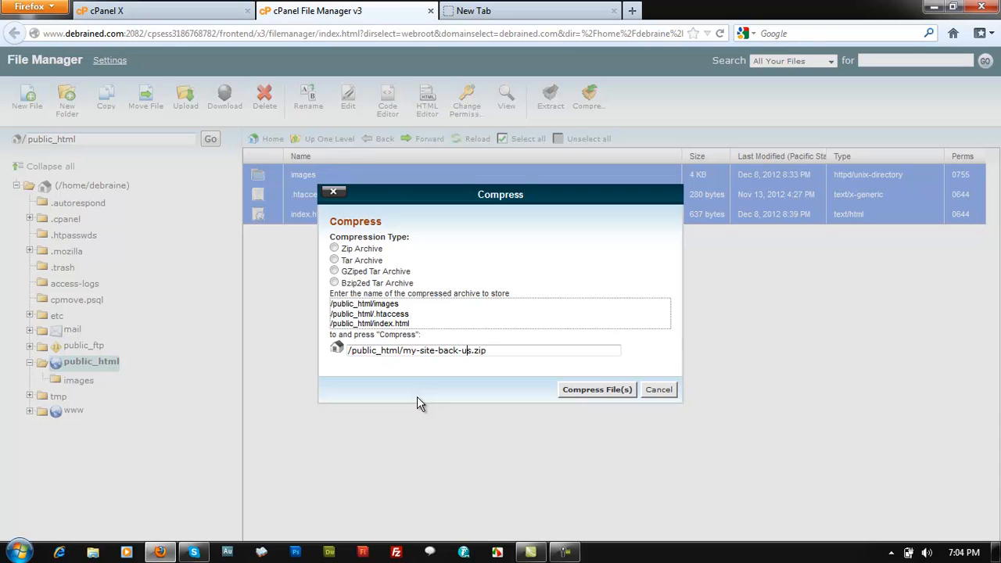
key(Delete)
click(610, 394)
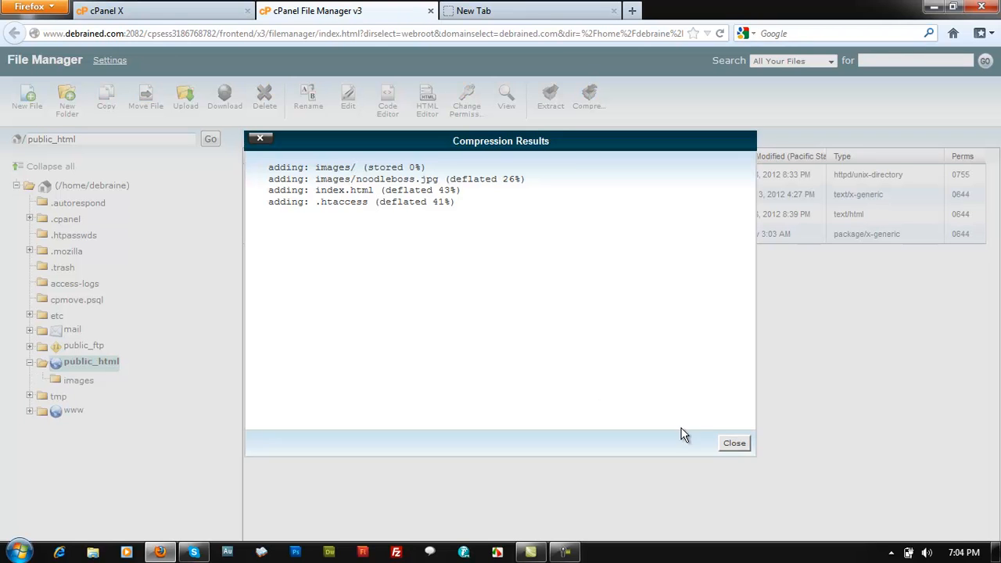
Close the compression results, leaving my-site-back-up.zip's name unchanged
click(737, 445)
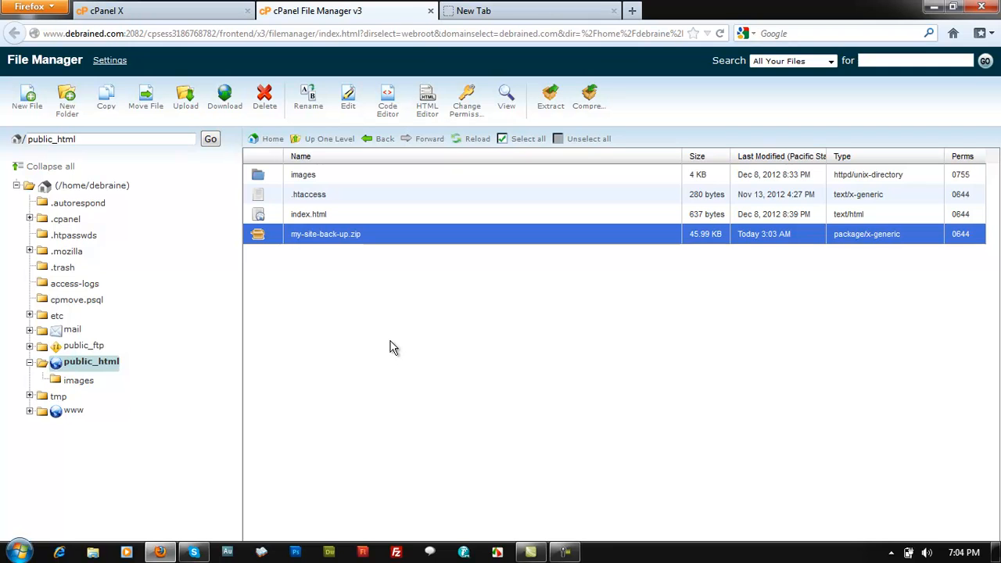
double_click(322, 238)
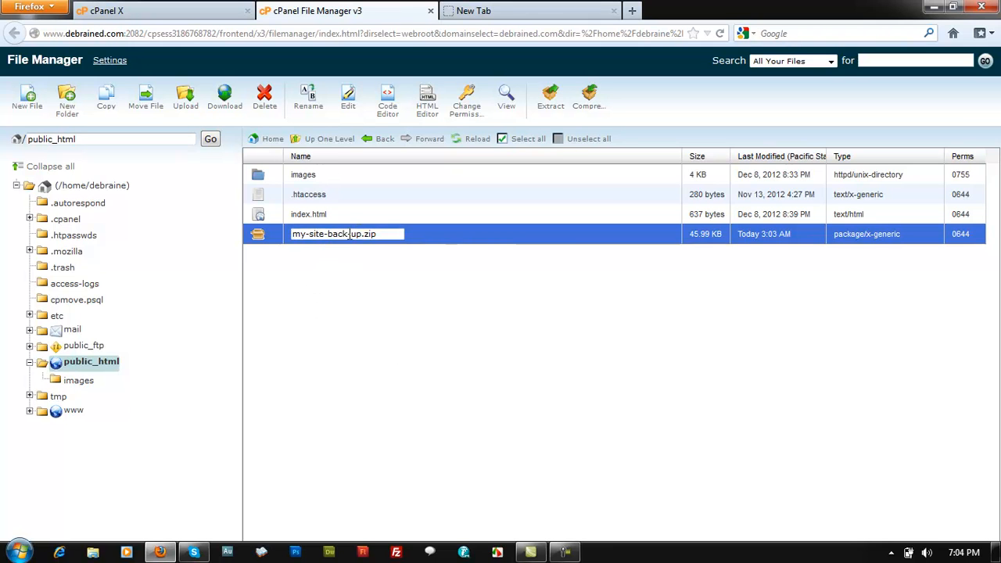
drag(374, 234, 212, 228)
key(ctrl+c)
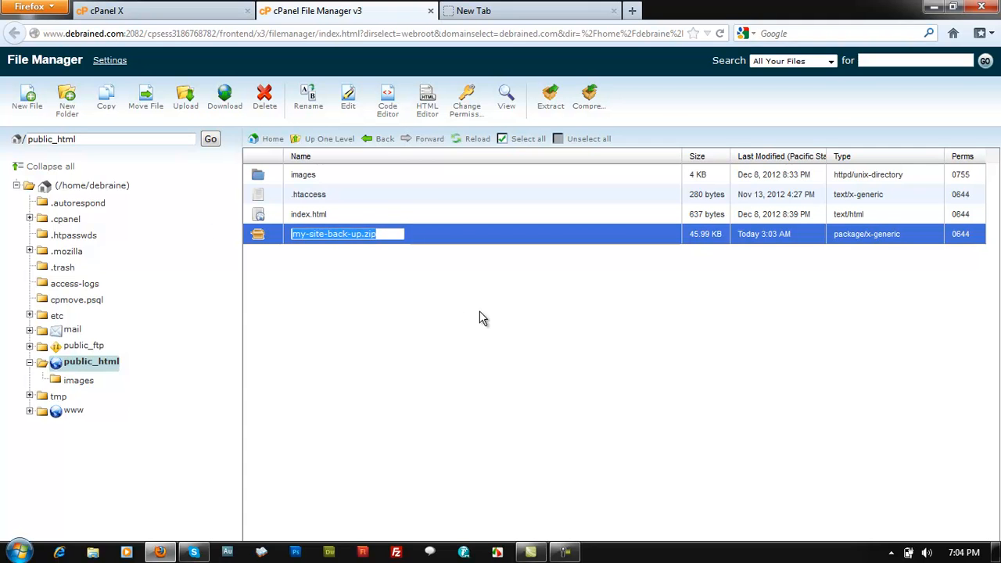
click(479, 318)
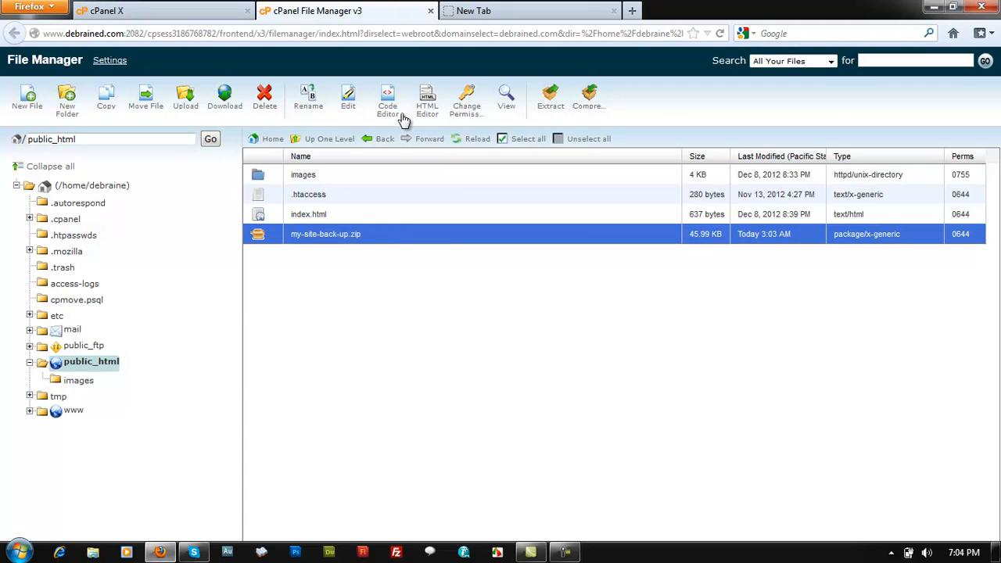
View my-site-back-up.zip's contents in a new tab, then switch to the empty tab
right_click(346, 237)
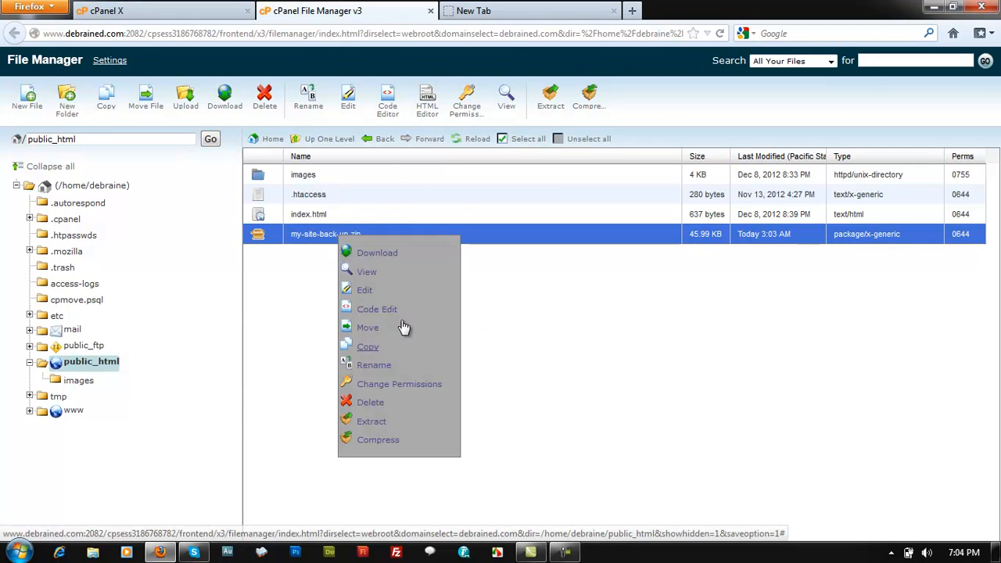
click(372, 282)
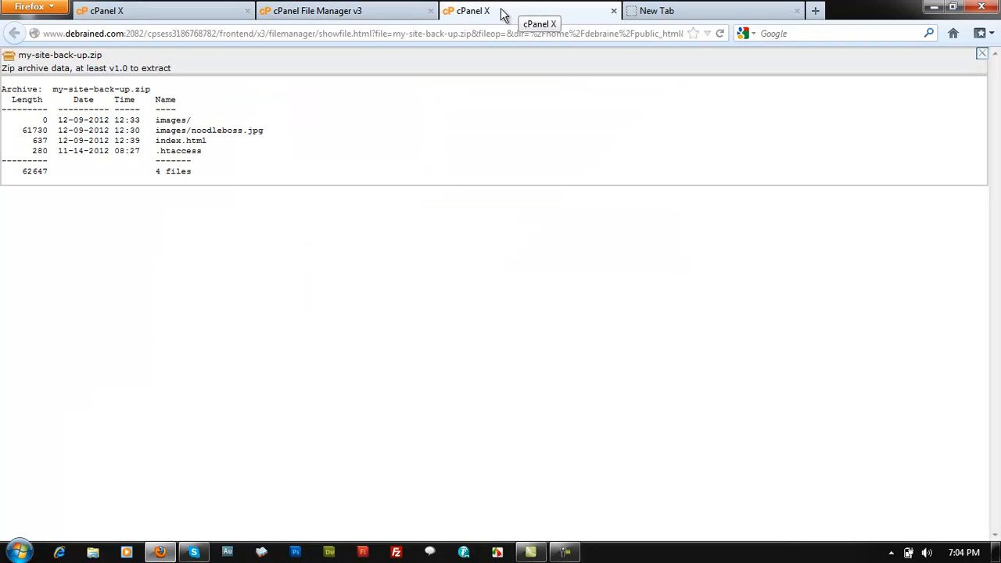
click(158, 34)
click(156, 34)
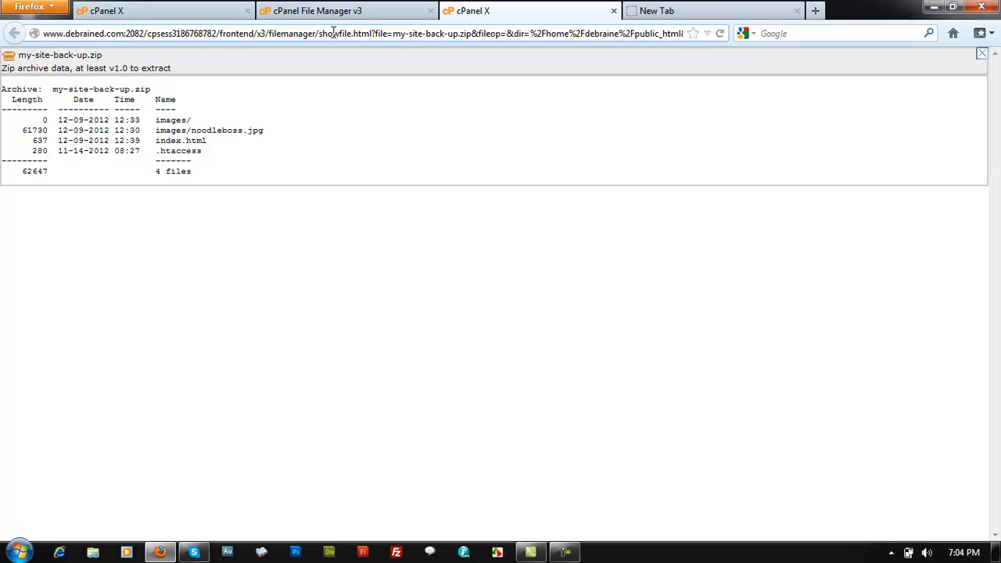
click(332, 8)
click(646, 11)
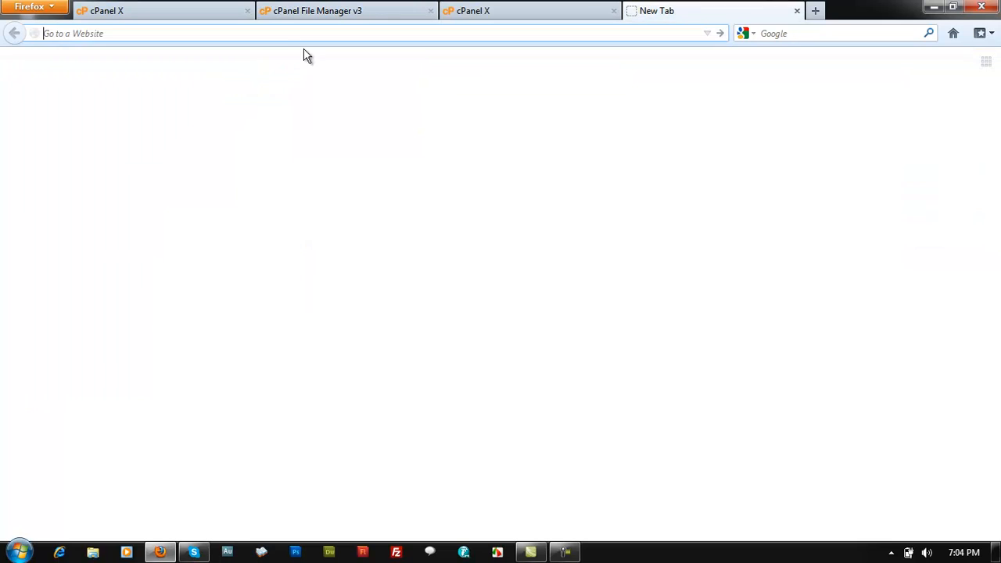
Open debrained.com and view its logo image on its own
text(debrianained.com/)
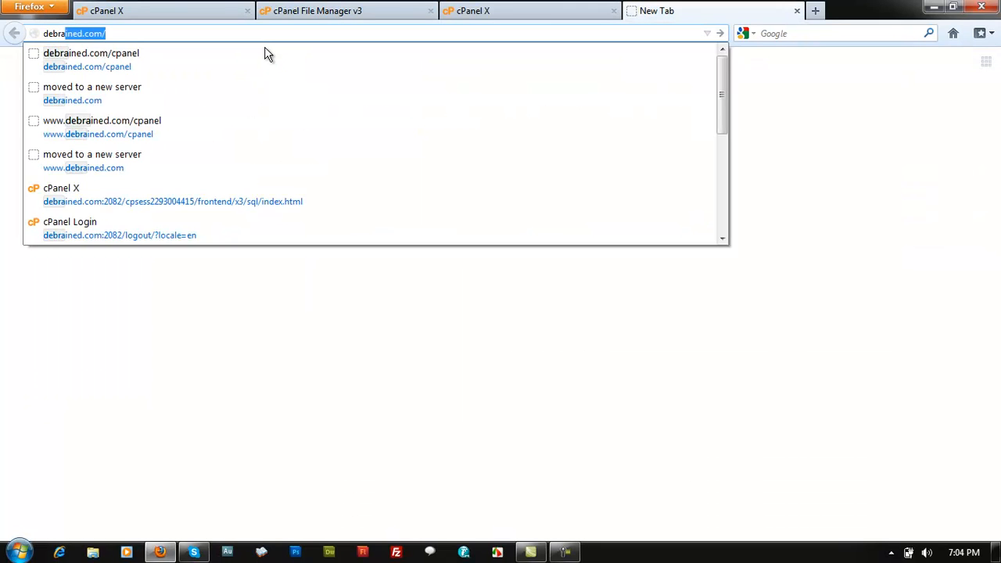
click(172, 99)
right_click(353, 307)
click(400, 405)
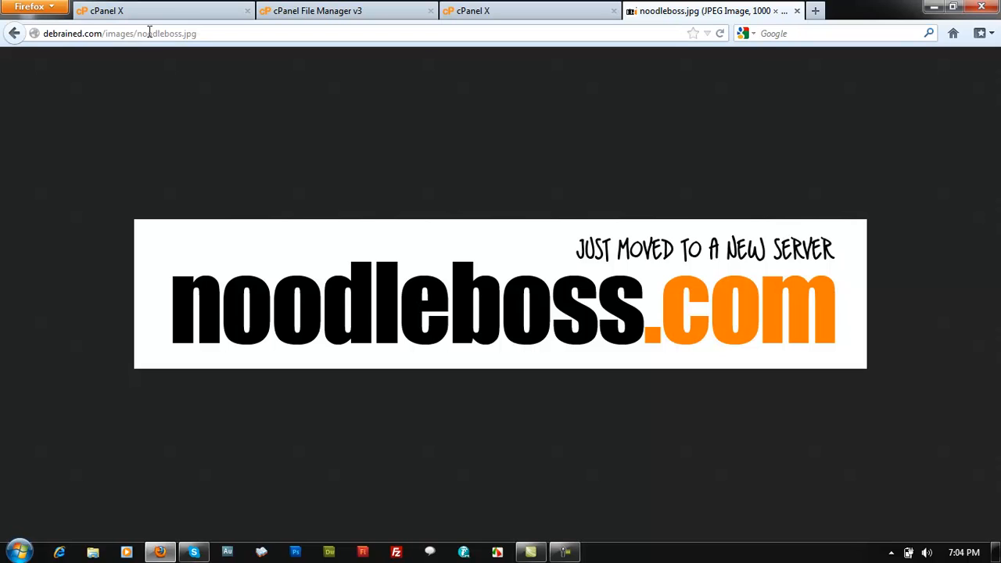
Replace images/noodleboss.jpg in the address with my-site-back-up.zip and load it
drag(106, 32, 405, 28)
key(ctrl+v)
key(Return)
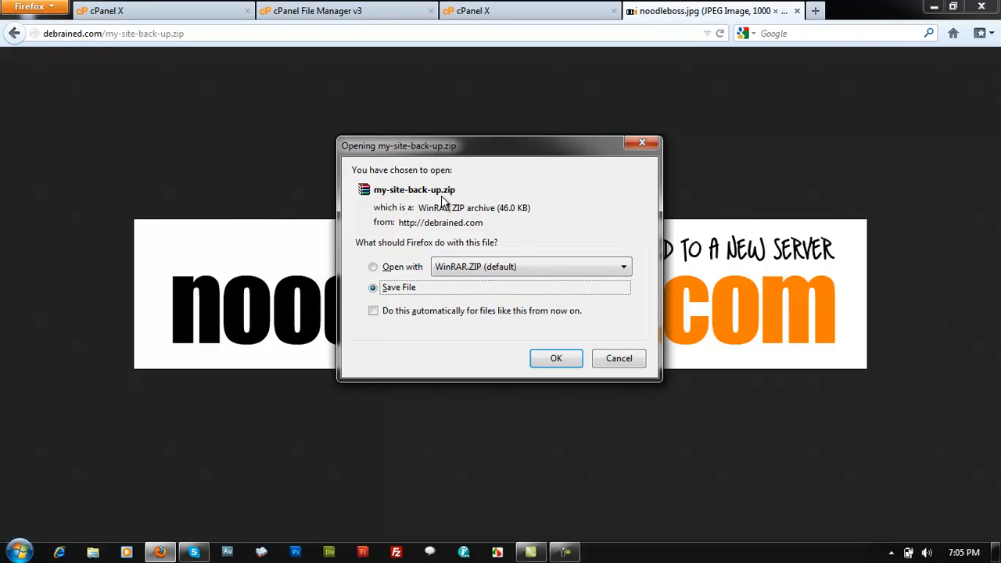
click(530, 6)
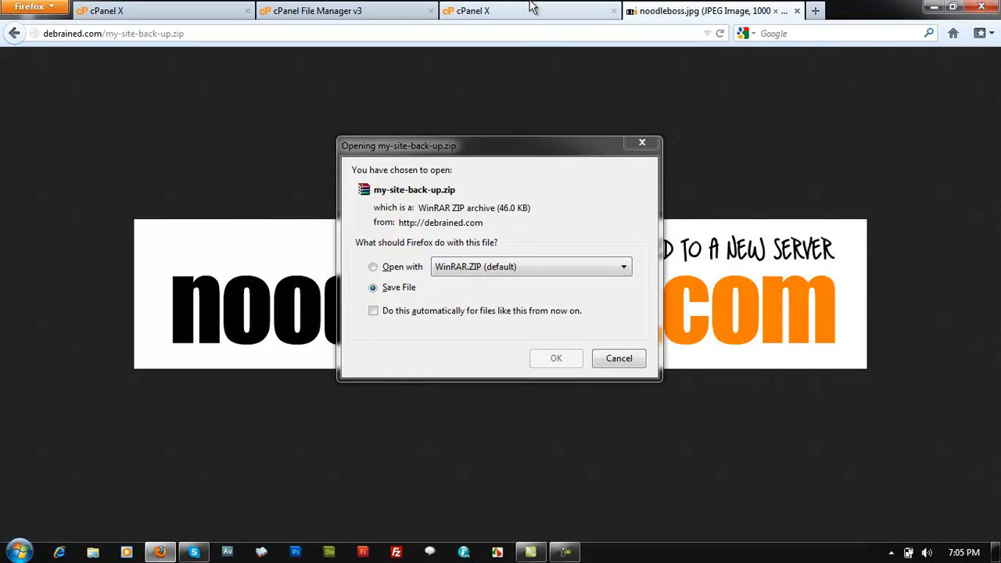
Switch among the File Manager, zip listing and logo image tabs
click(641, 143)
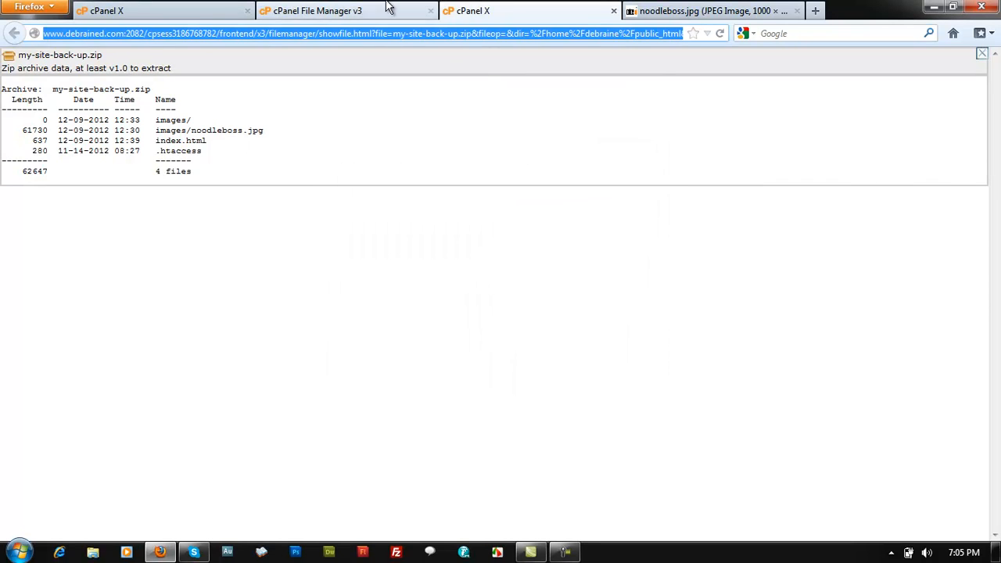
click(388, 7)
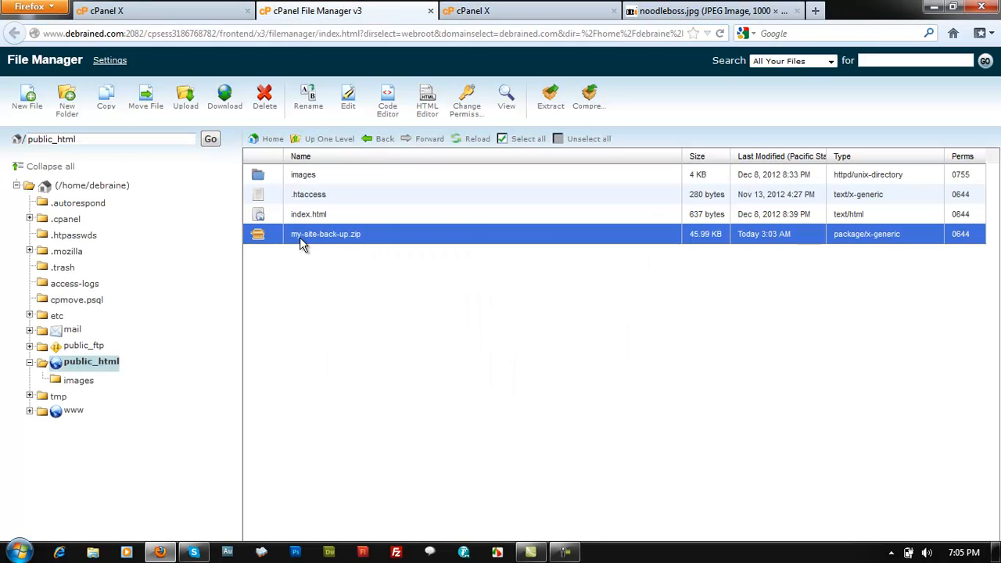
double_click(83, 34)
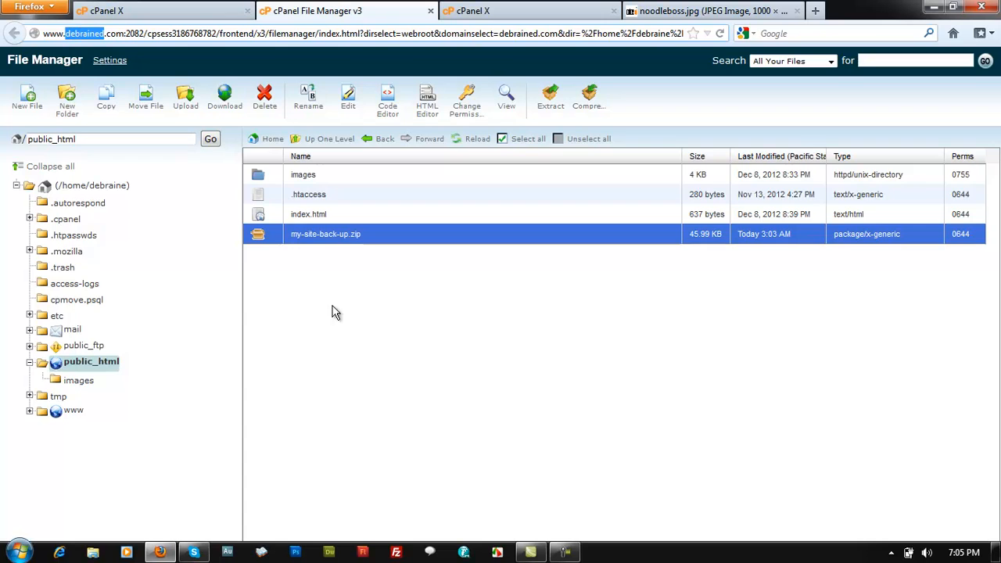
click(571, 11)
click(659, 9)
Re-request the zip URL, confirm saving my-site-back-up.zip, and close the logo tab
click(262, 35)
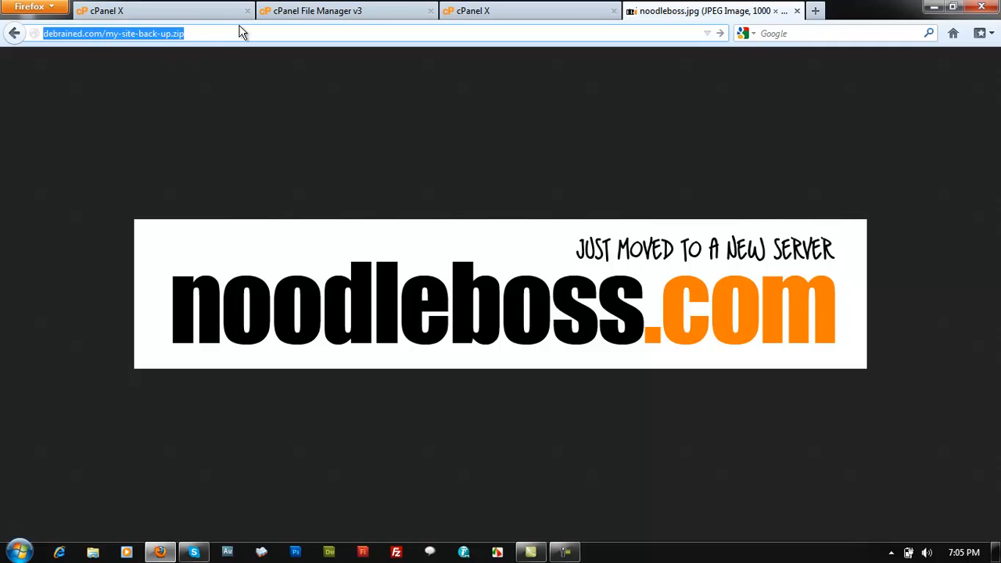
key(Return)
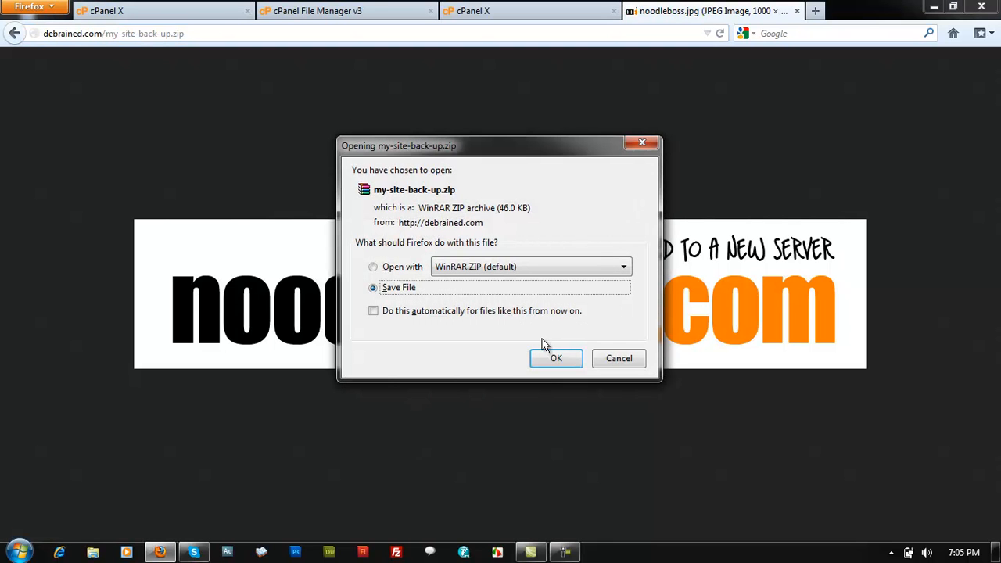
mouse_move(495, 152)
mouse_down()
mouse_move(505, 151)
mouse_move(481, 153)
mouse_move(495, 158)
mouse_up()
click(640, 159)
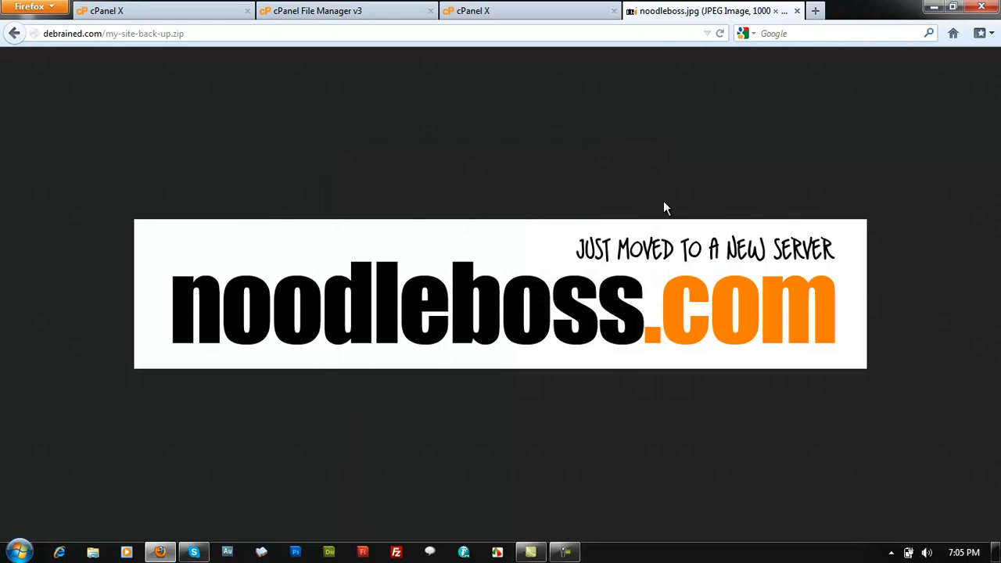
click(796, 12)
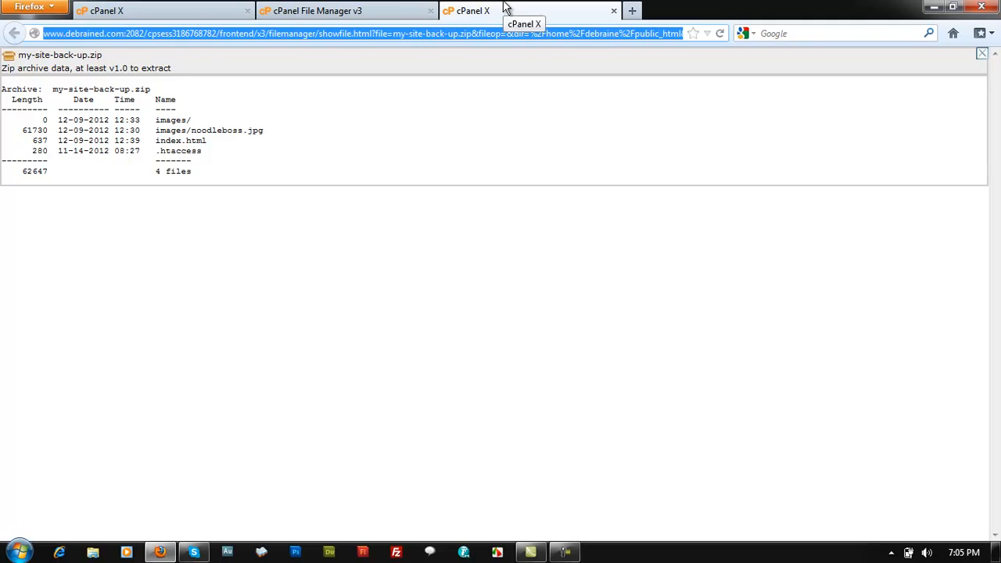
Select my-site-back-up.zip in the File Manager listing
click(397, 7)
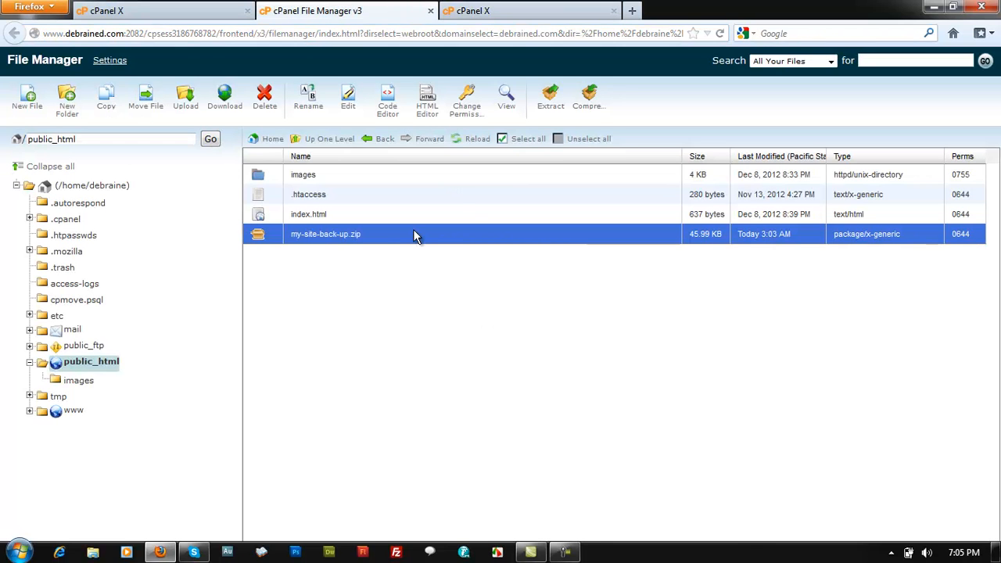
click(337, 216)
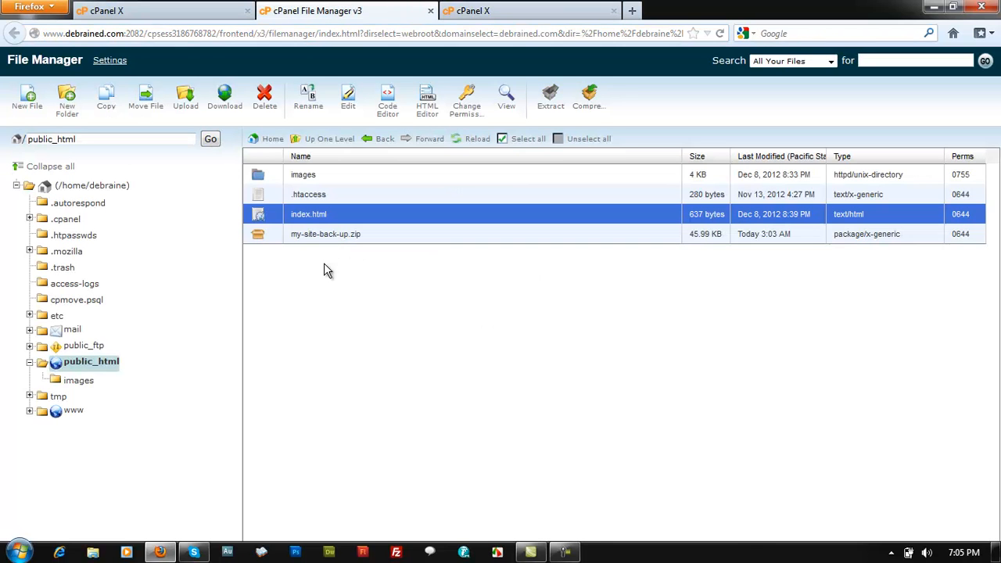
click(334, 236)
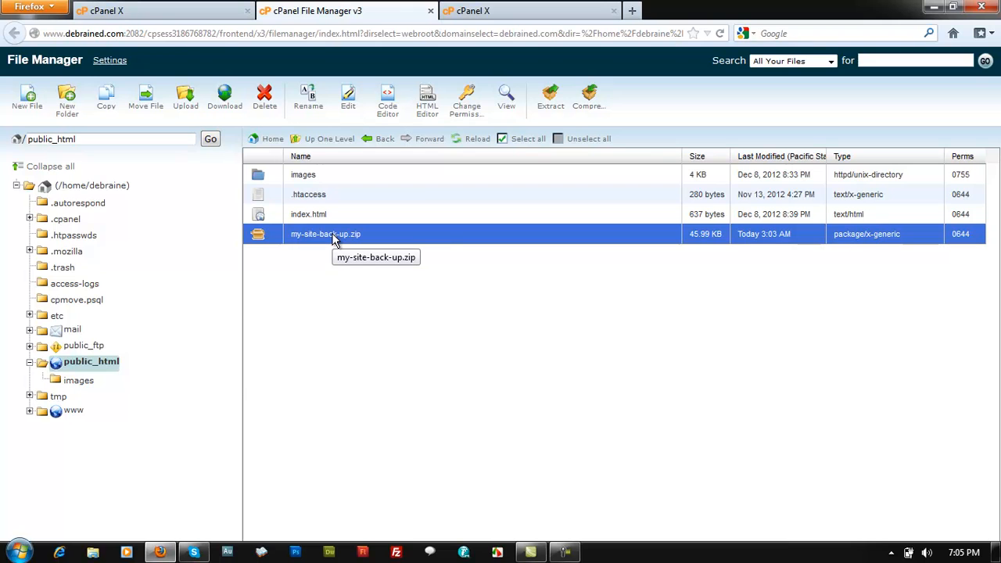
right_click(333, 236)
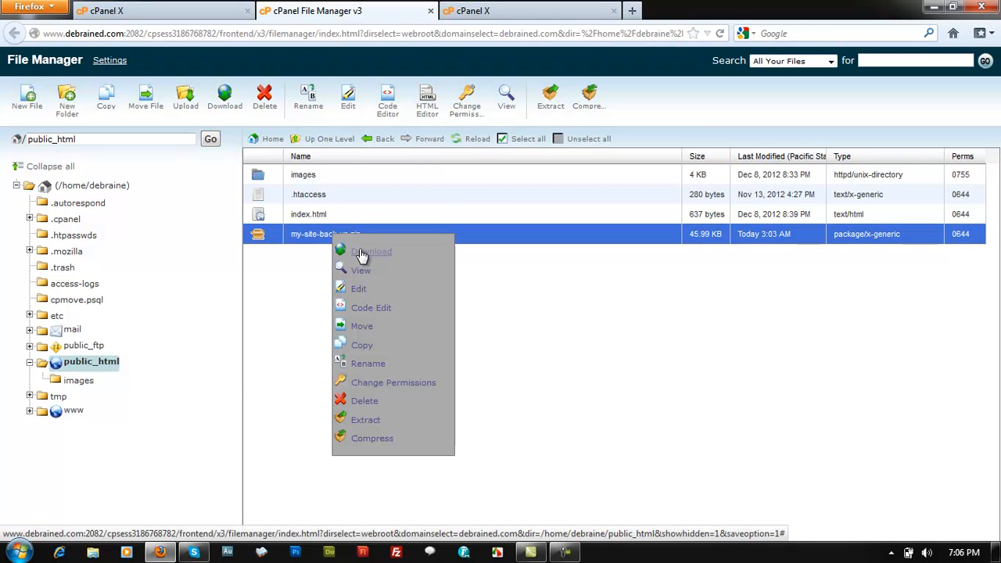
click(702, 394)
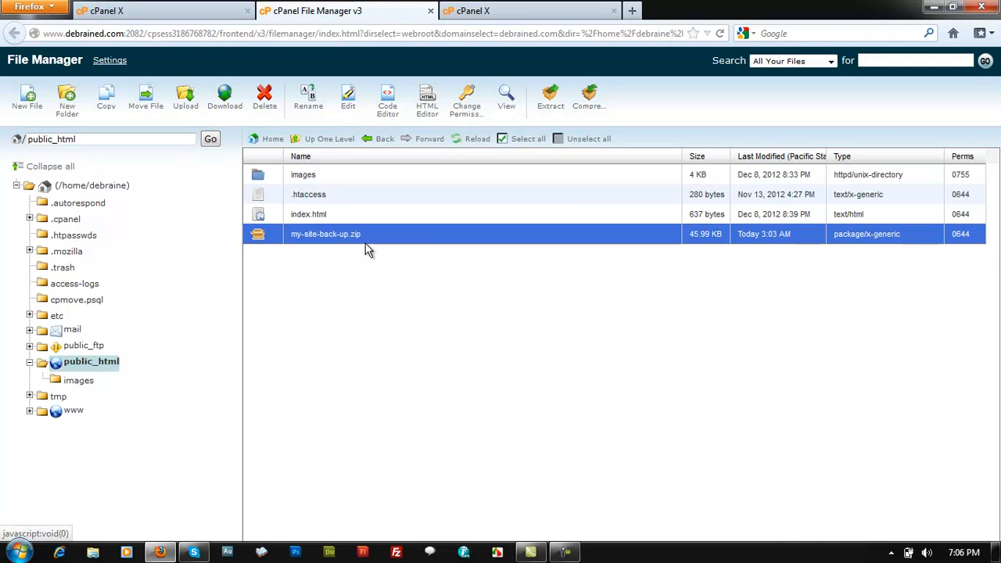
Download my-site-back-up.zip (46.0 KB) and minimize Firefox to show the desktop
right_click(325, 238)
click(366, 252)
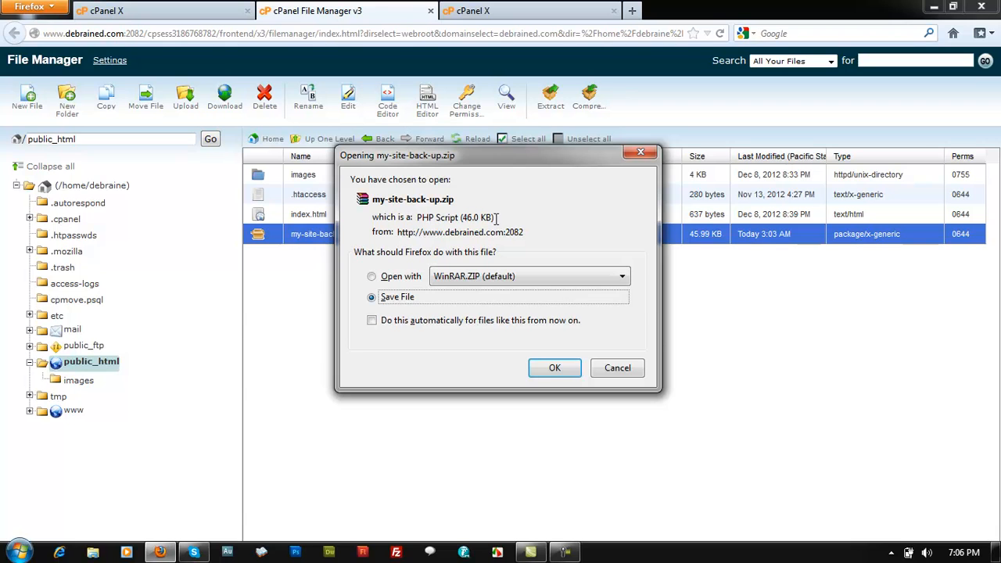
click(554, 369)
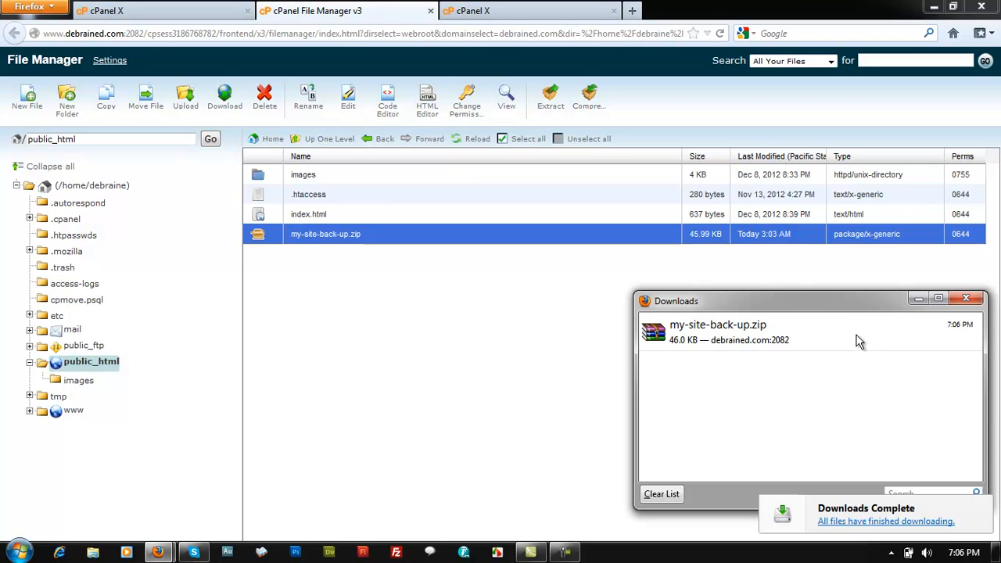
click(728, 342)
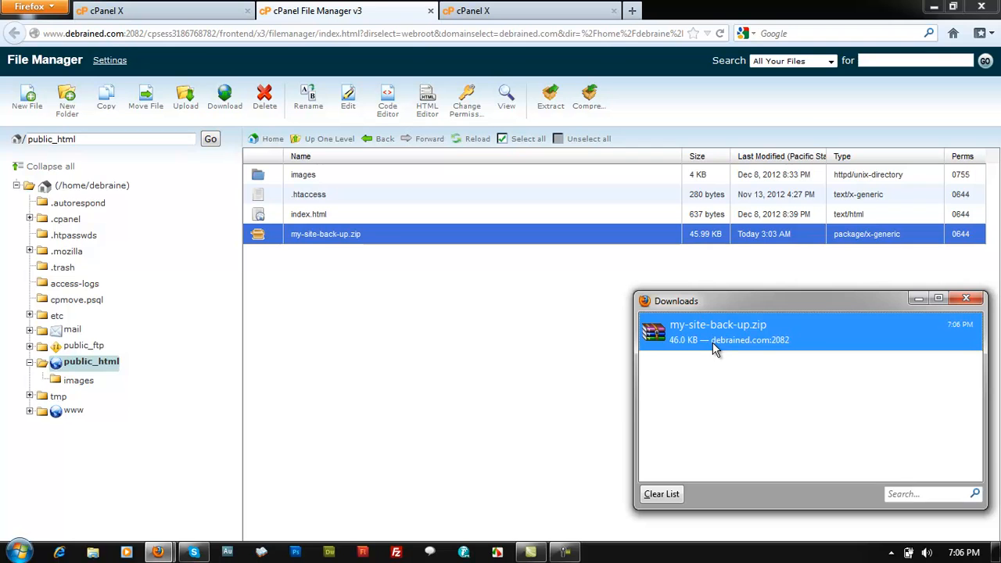
click(977, 8)
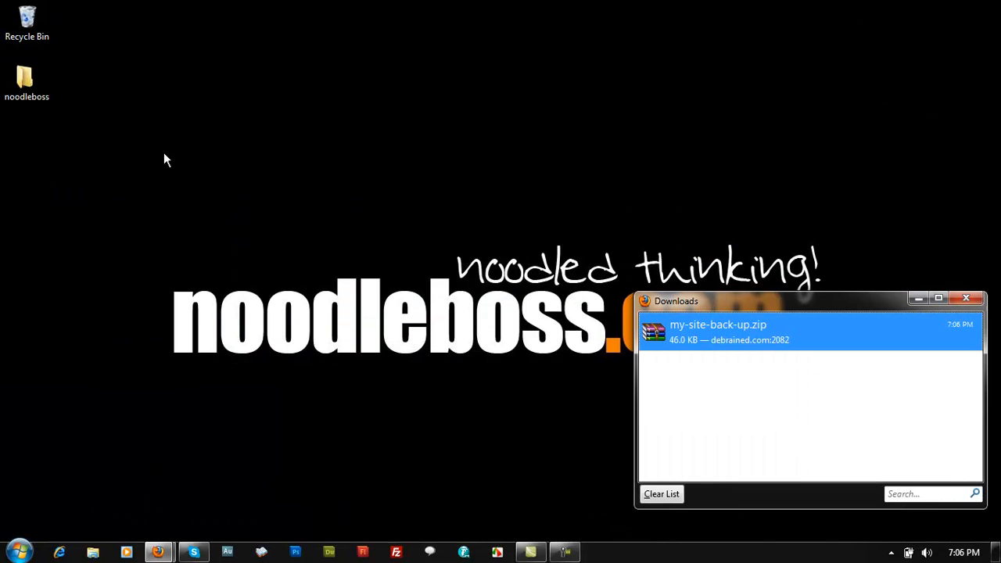
Create a new desktop folder named 'site backup'
right_click(192, 332)
mouse_move(195, 305)
click(358, 300)
text(site backup)
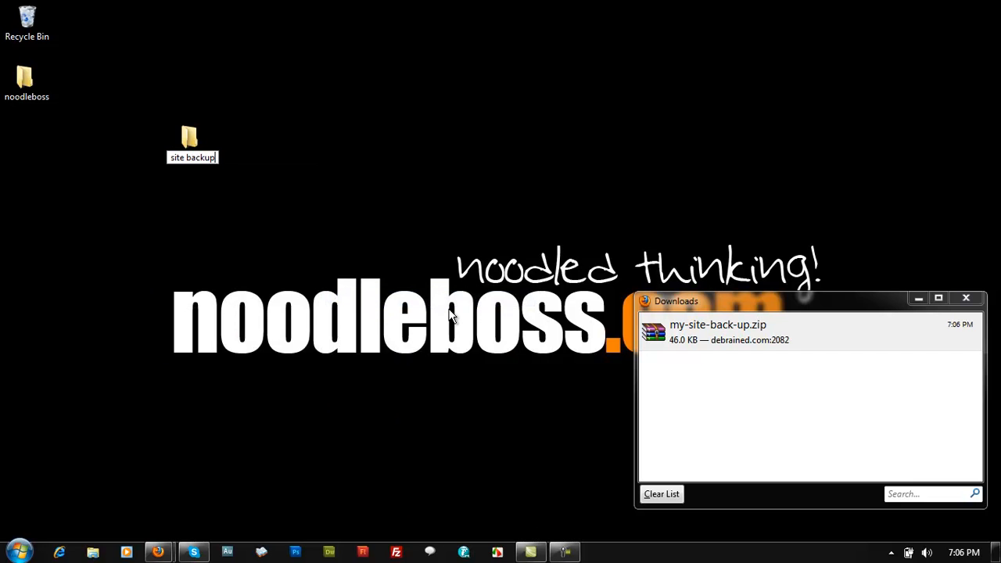
key(Return)
Move my-site-back-up.zip into the site backup folder and extract it there
click(977, 346)
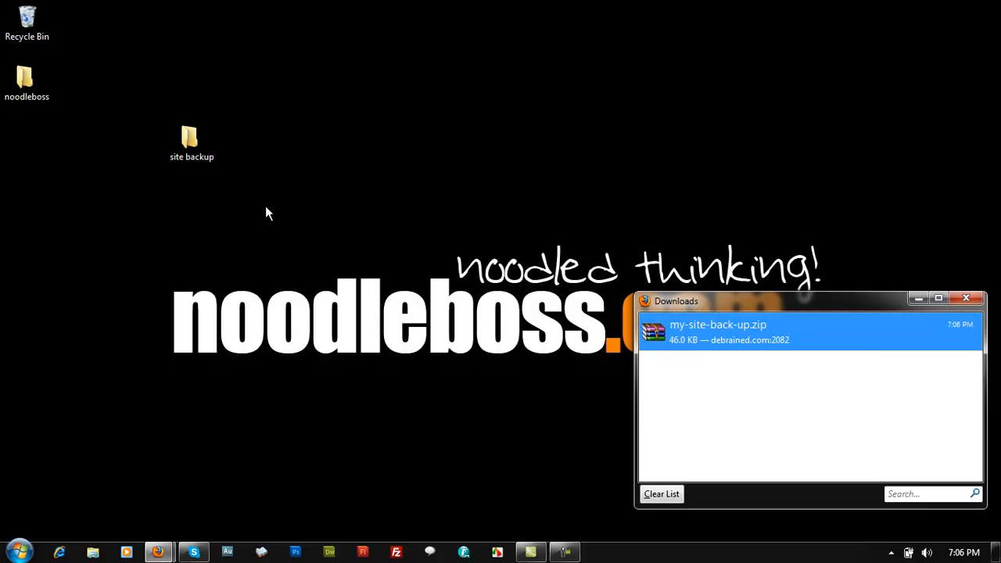
drag(623, 291, 190, 141)
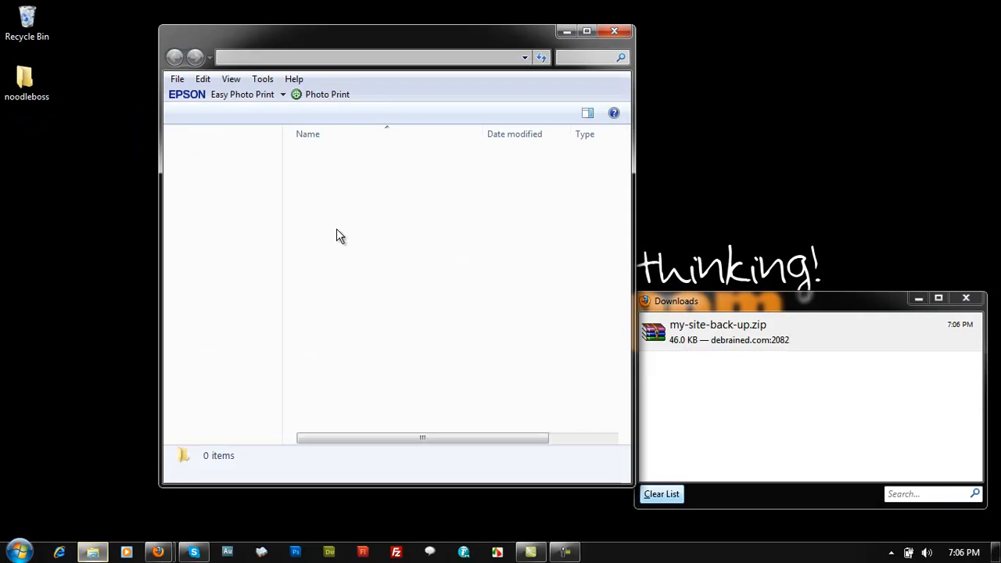
drag(453, 156, 903, 86)
drag(458, 26, 434, 24)
drag(906, 96, 377, 224)
click(409, 248)
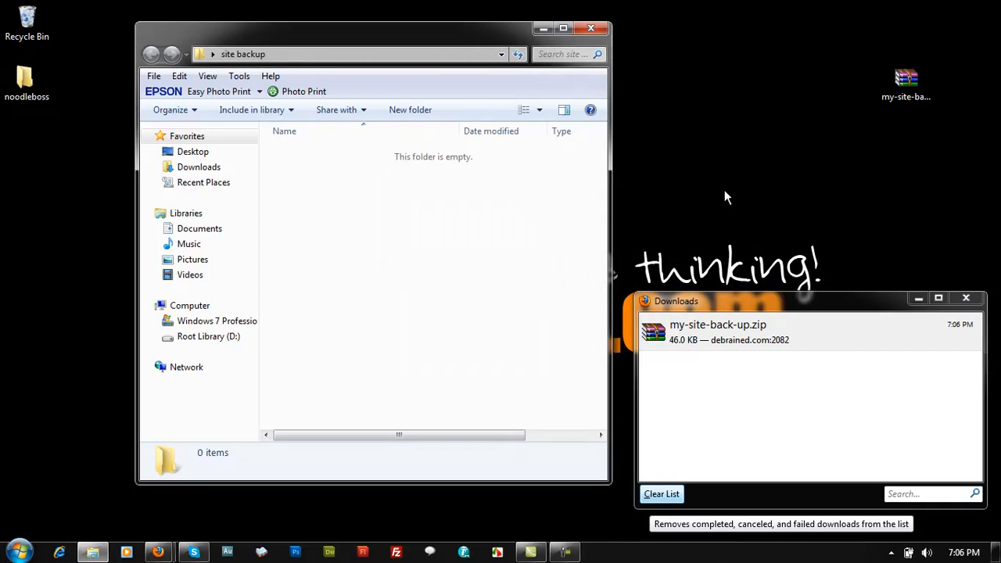
Delete the leftover zip and check the extracted images folder
drag(262, 57, 34, 22)
click(332, 274)
double_click(309, 154)
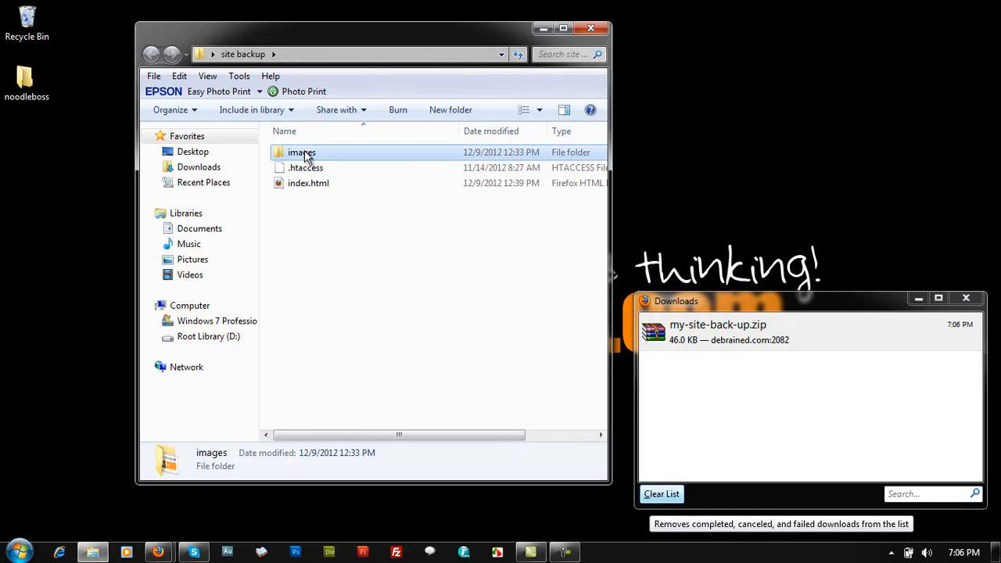
key(BackSpace)
Bring cPanel File Manager back and select the images folder and index.html
mouse_move(157, 552)
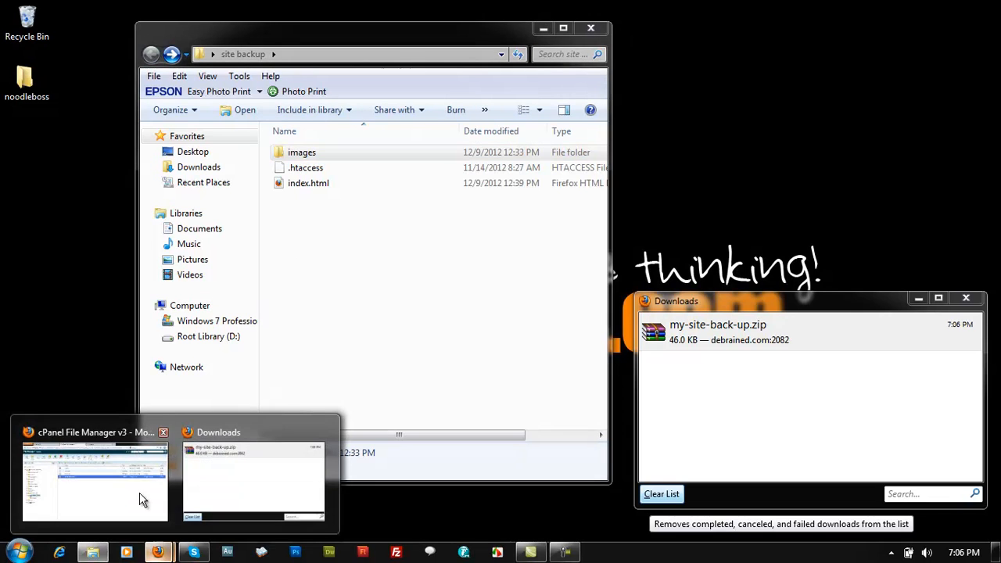
click(101, 449)
click(324, 178)
click(332, 215)
click(340, 179)
click(337, 215)
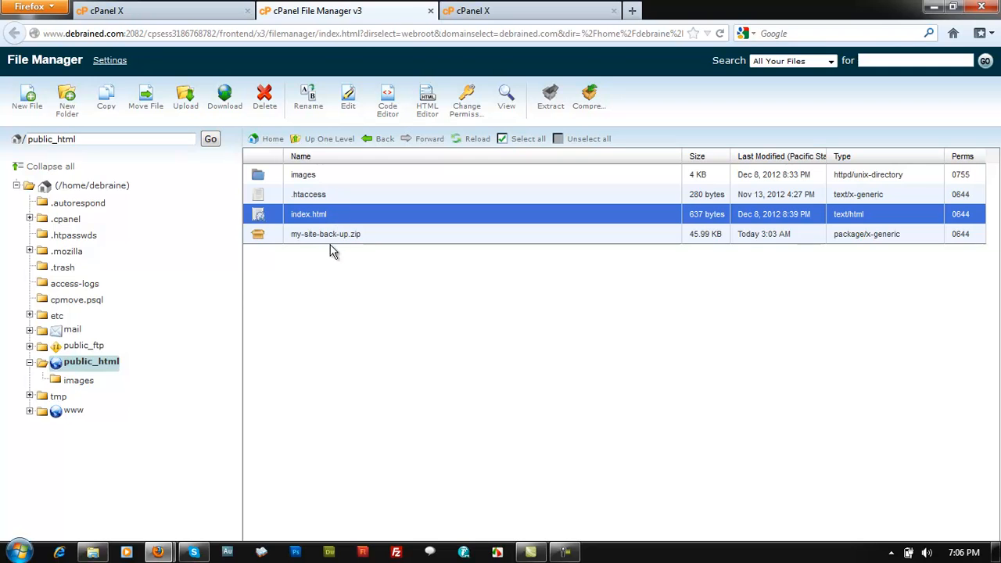
Delete my-site-back-up.zip from public_html, leaving images, .htaccess and index.html
click(335, 236)
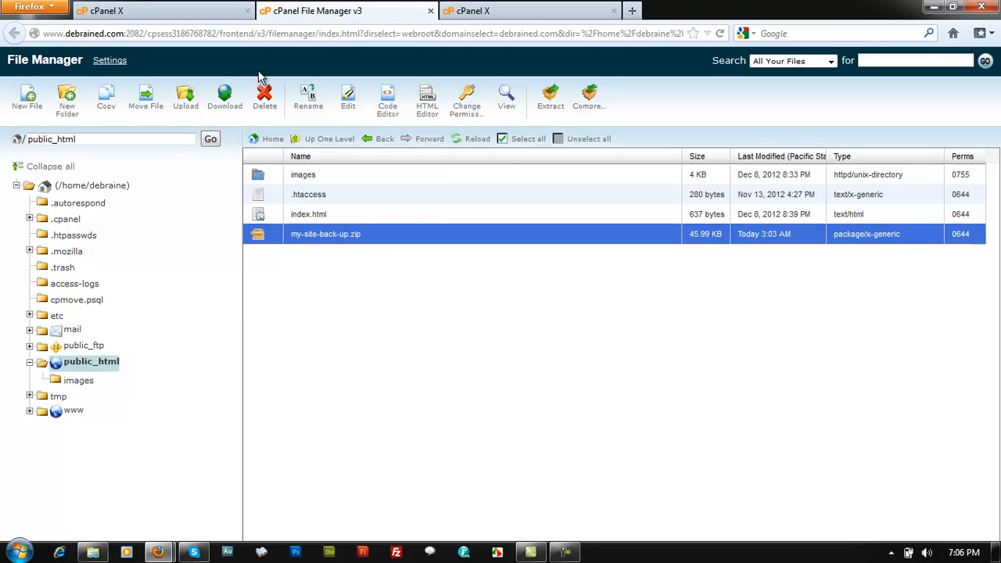
click(264, 100)
click(614, 339)
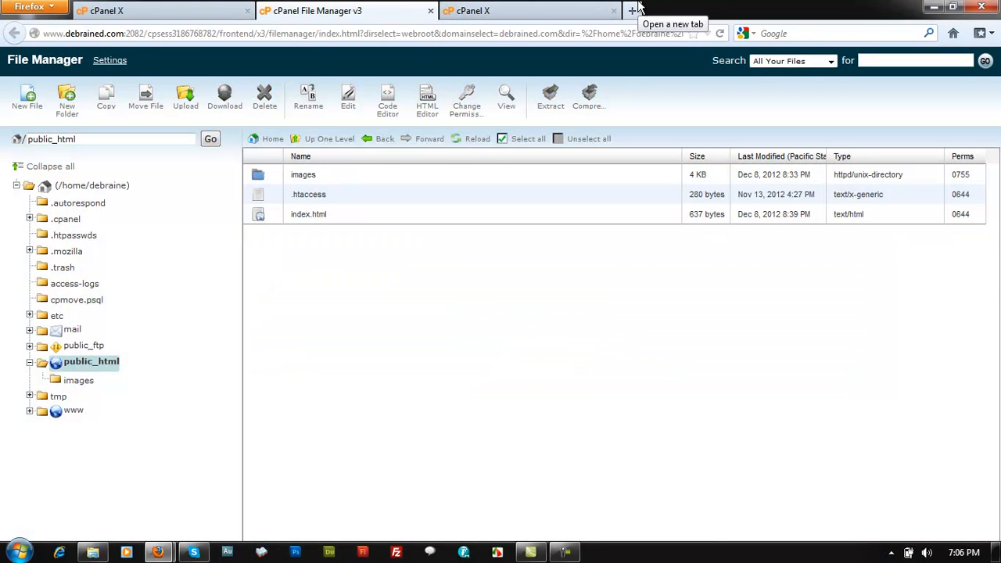
Minimize Firefox to show the desktop, then briefly open and close the site backup folder
click(933, 6)
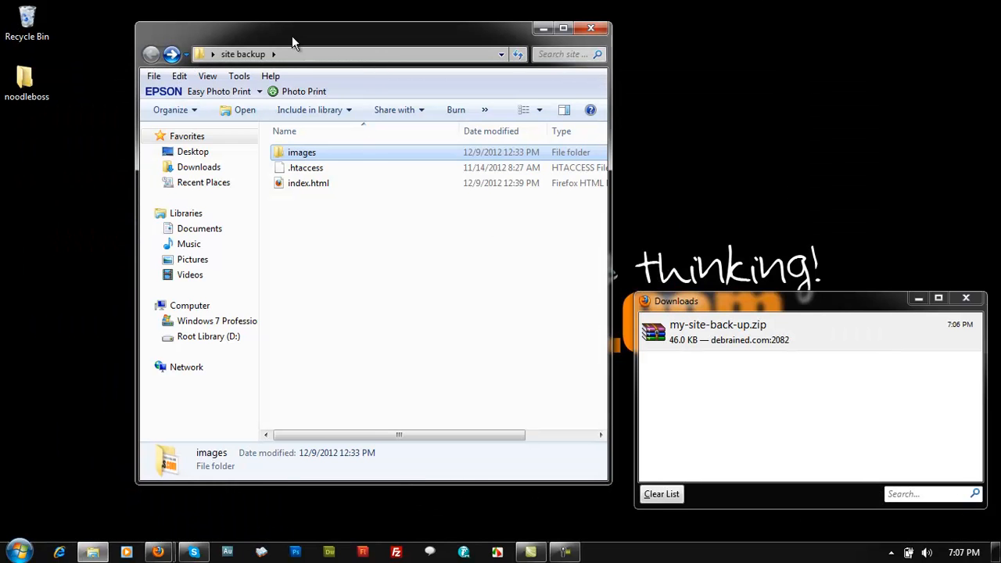
drag(292, 36, 583, 32)
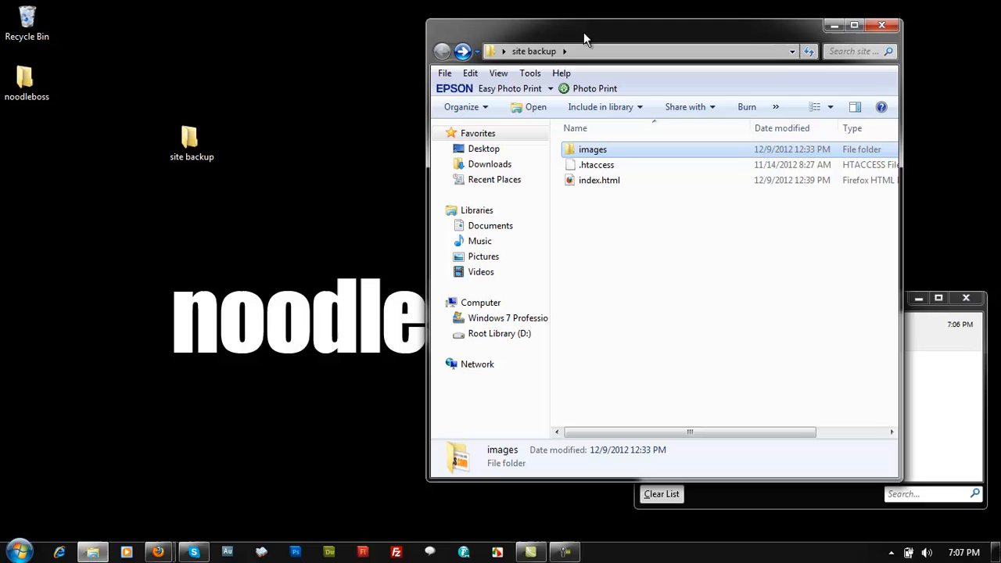
double_click(196, 146)
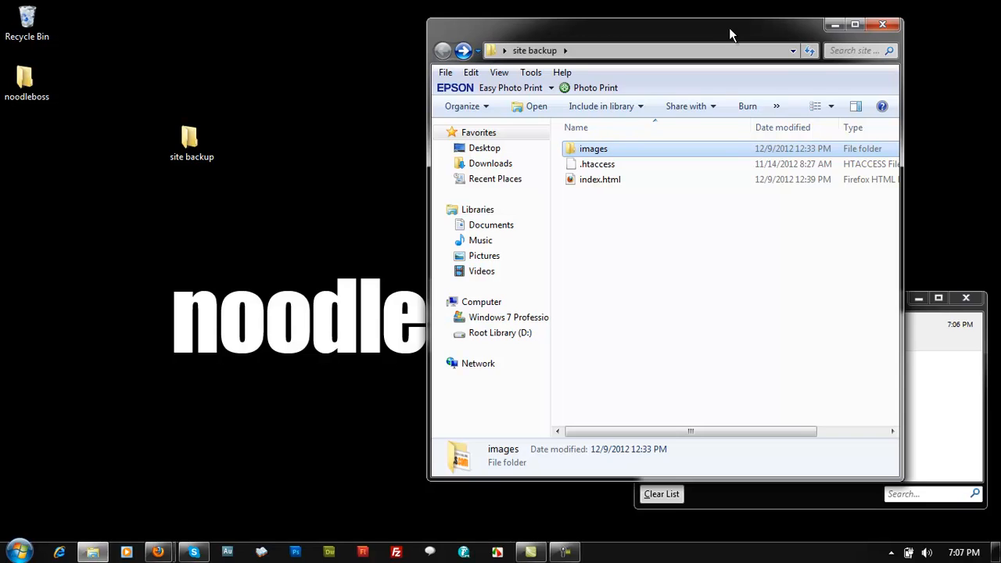
drag(735, 32, 442, 56)
click(595, 51)
Rename the desktop folder 'site backup' to 'site backup-december1'
click(191, 143)
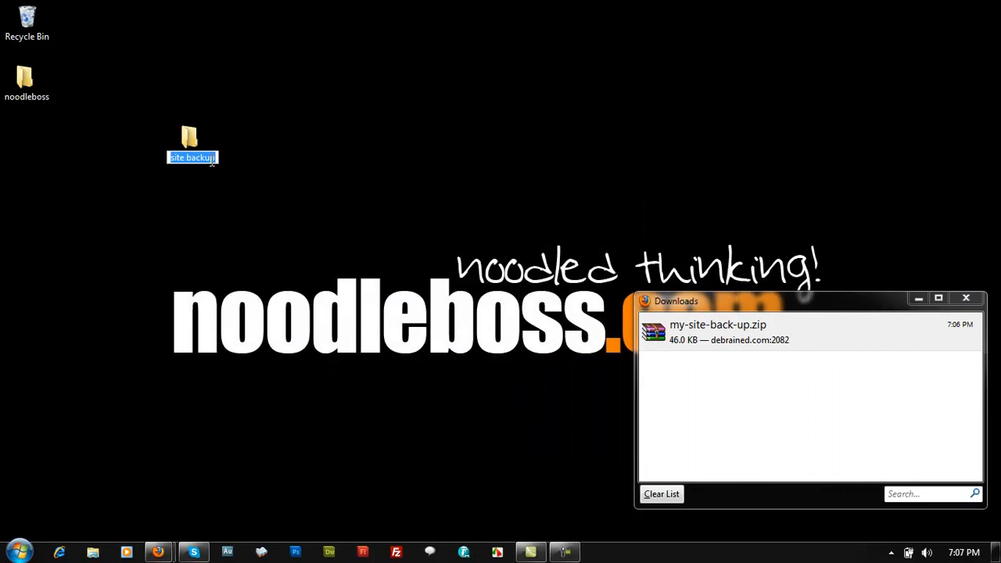
click(215, 164)
text(-)
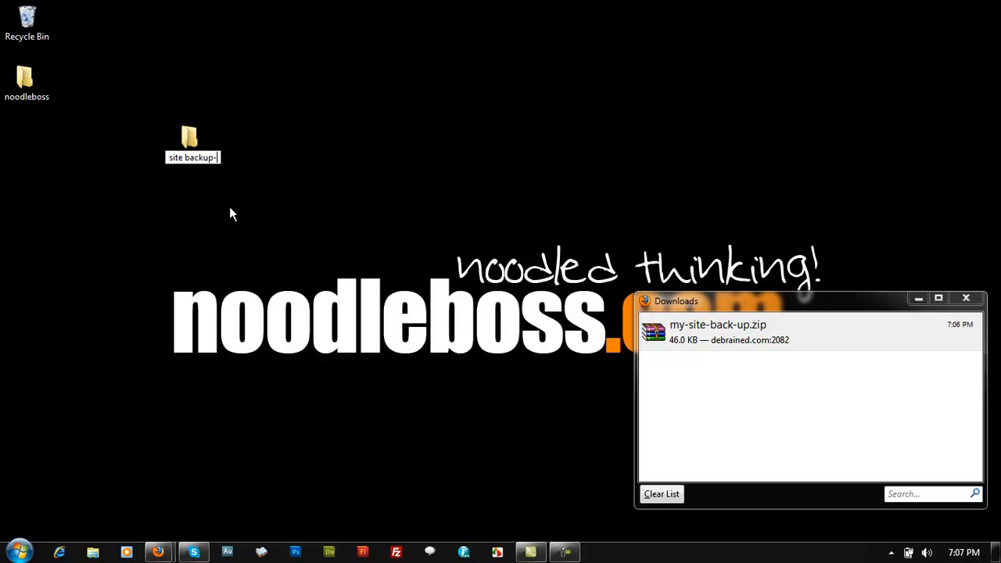
text(december1)
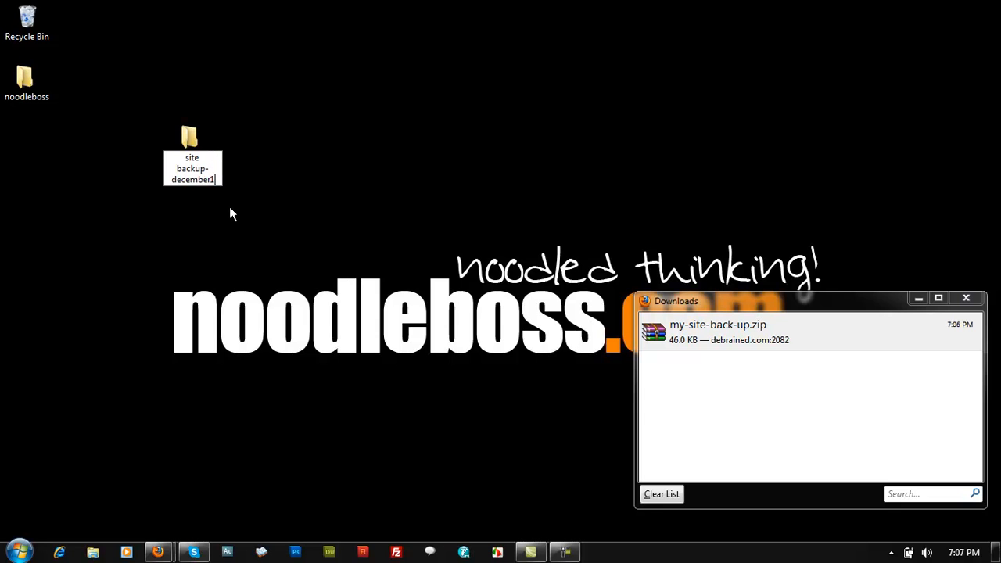
key(Return)
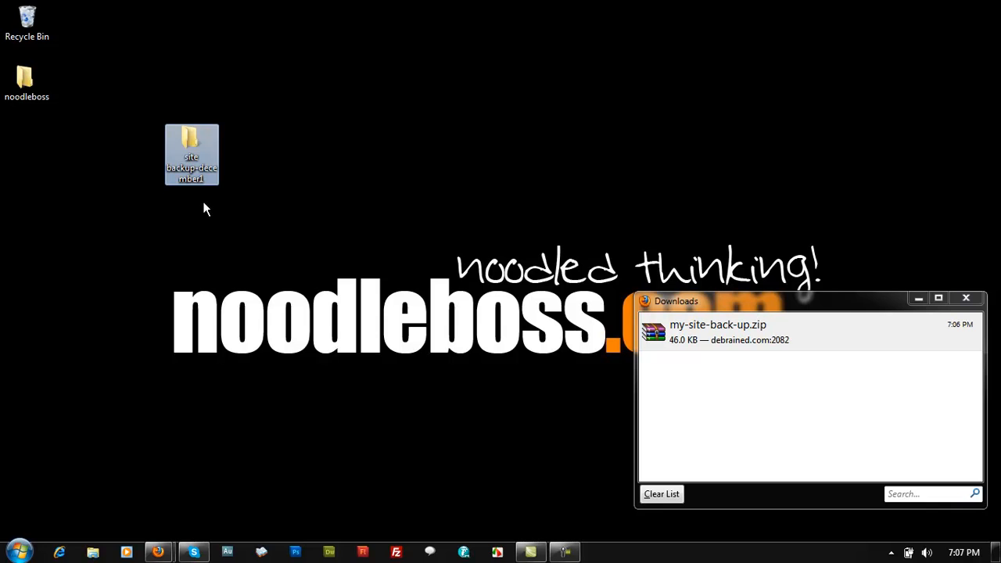
click(261, 252)
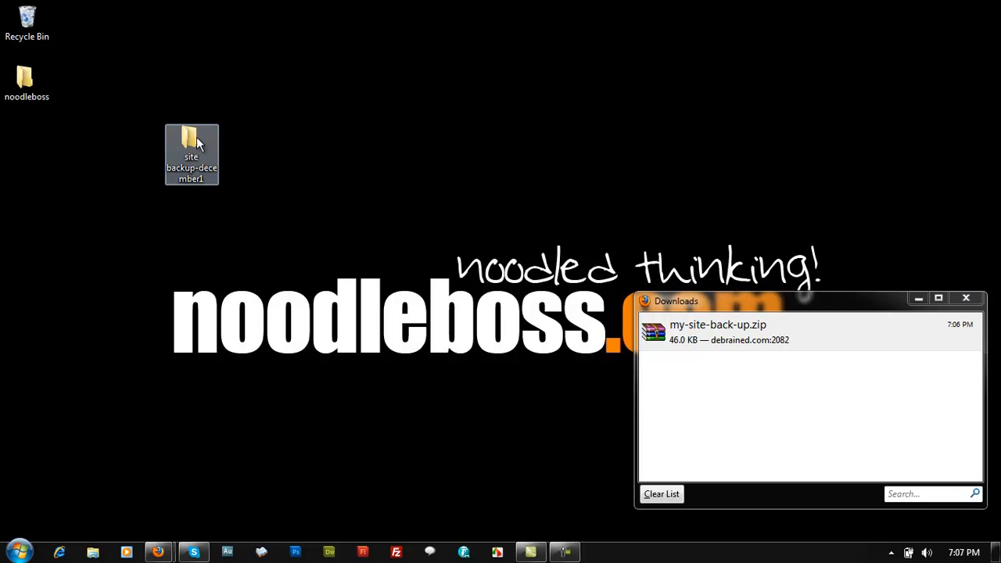
Move site backup-december1 to mid-desktop and open it to check images, .htaccess and index.html
drag(190, 149, 356, 273)
double_click(347, 272)
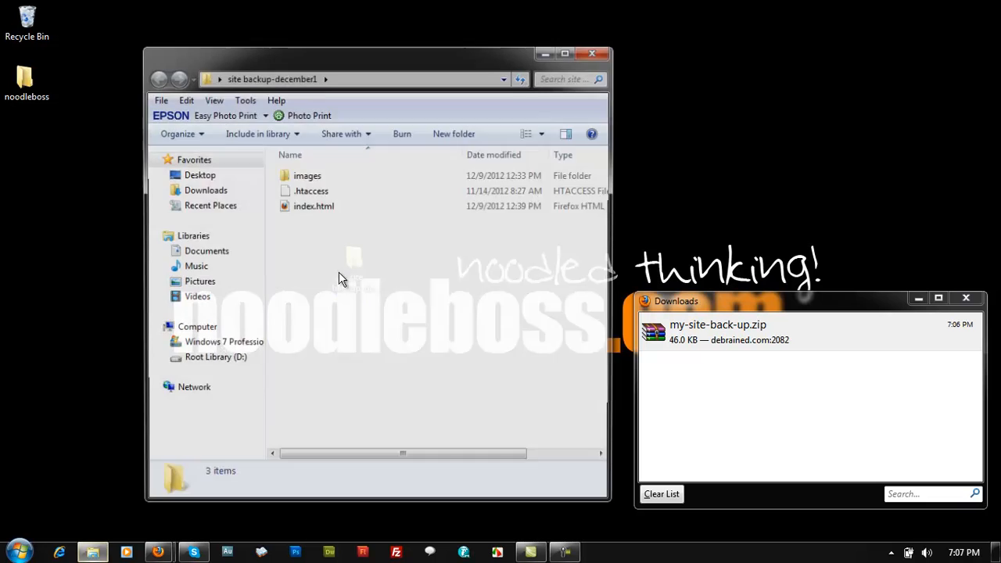
click(613, 53)
drag(797, 303, 727, 179)
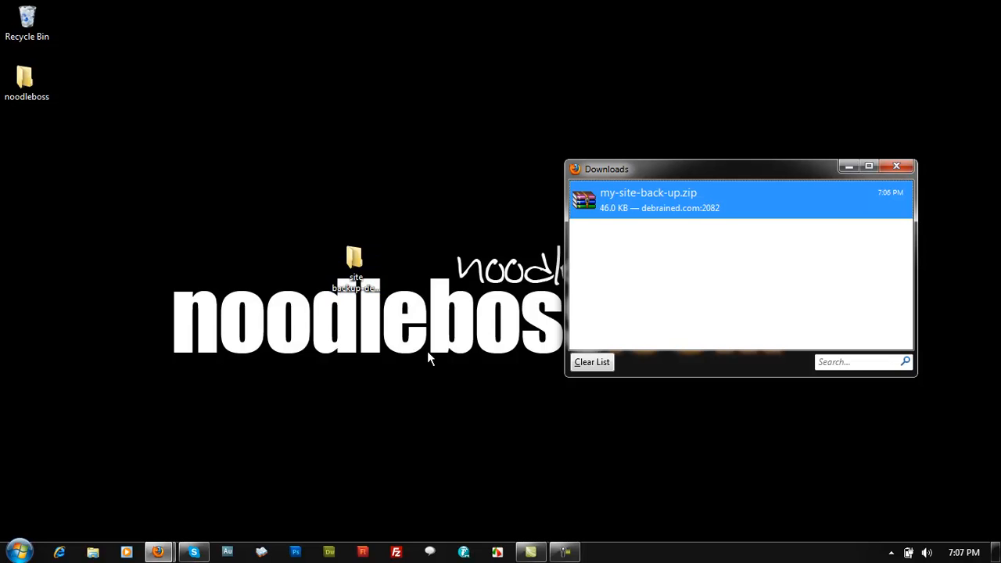
click(462, 348)
double_click(356, 270)
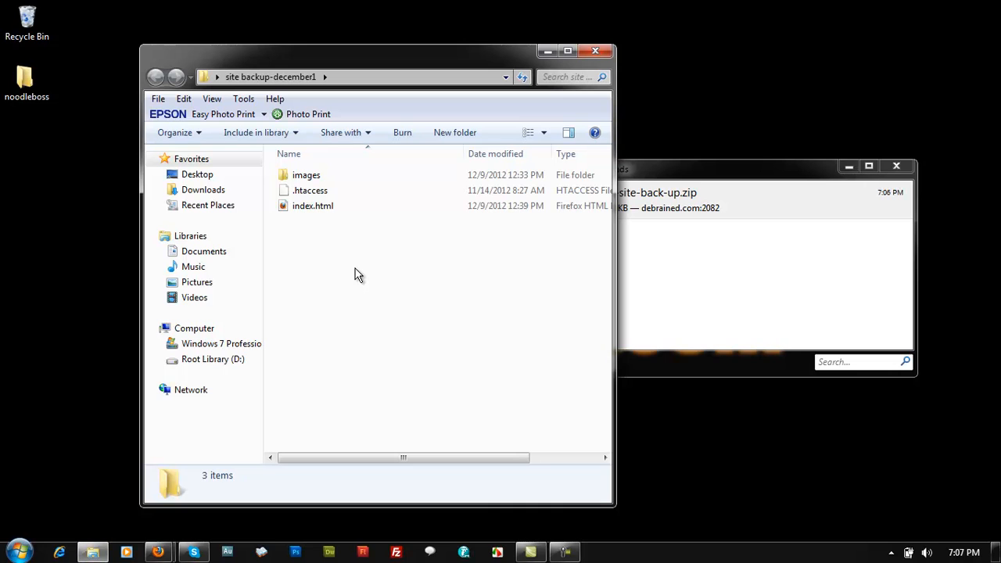
Close the site backup-december1 window and bring Firefox back to the front
click(601, 52)
drag(627, 164, 691, 200)
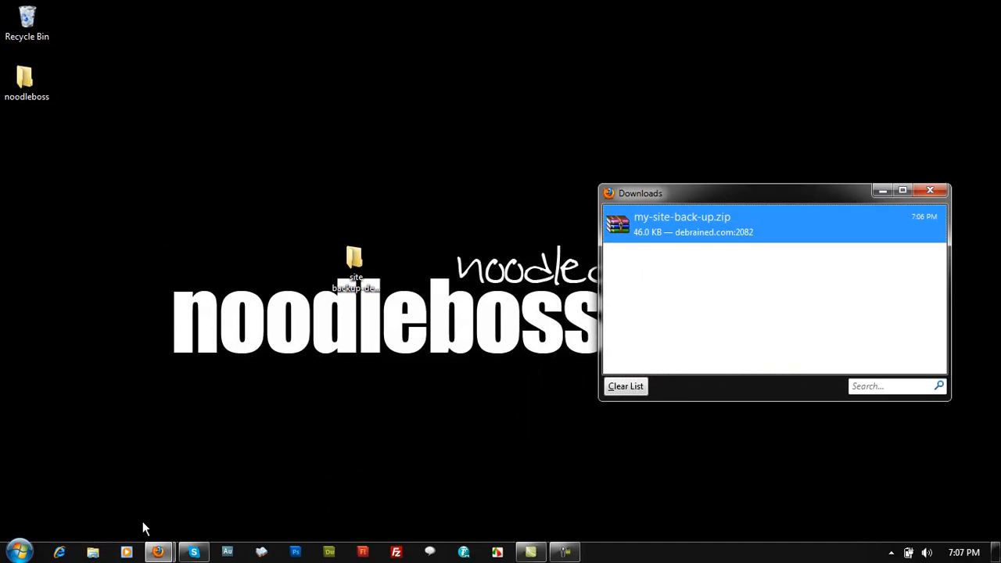
mouse_move(158, 552)
click(107, 512)
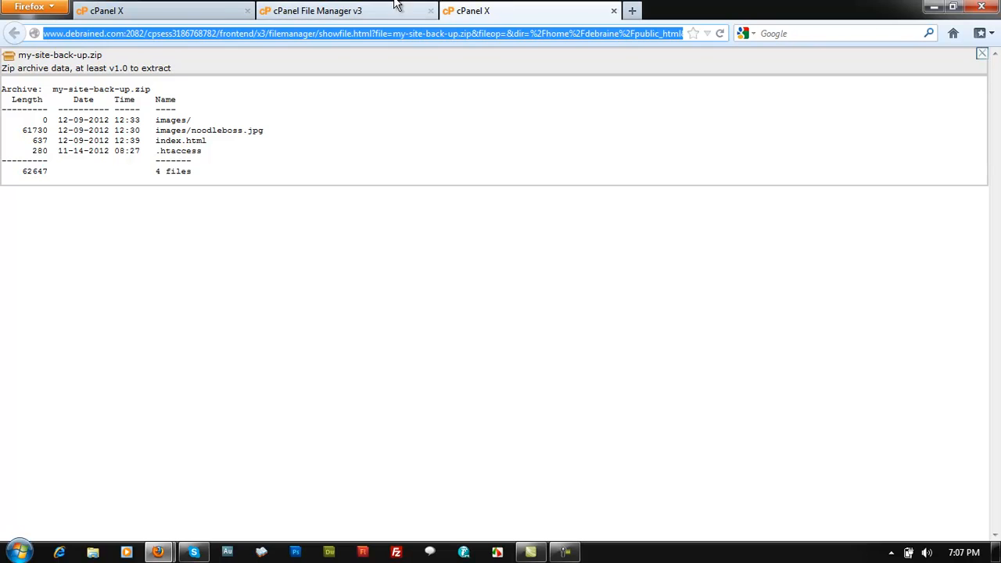
Open a new Firefox tab and go to noodleboss.com by typing 'nood'
click(633, 11)
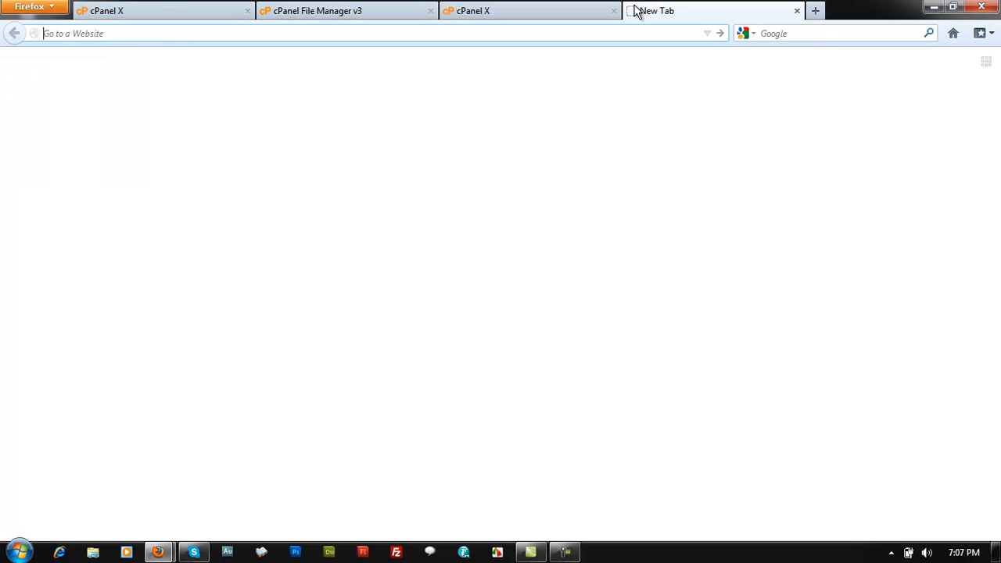
text(nood)
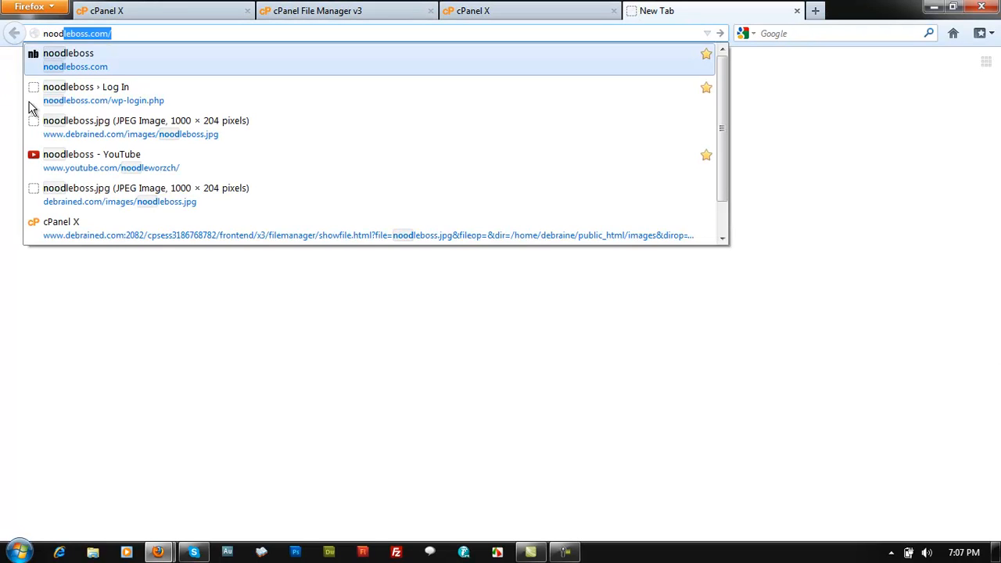
click(100, 59)
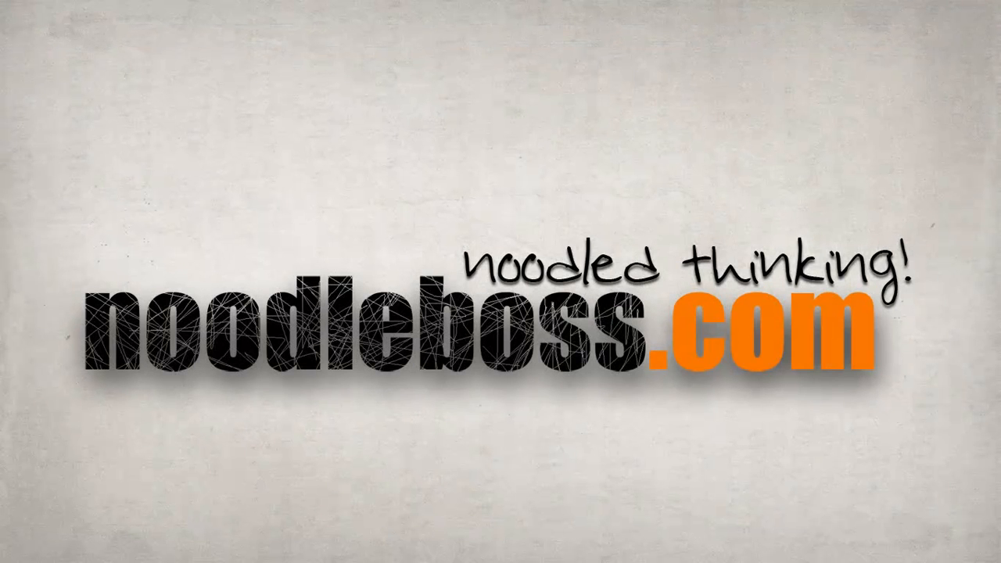